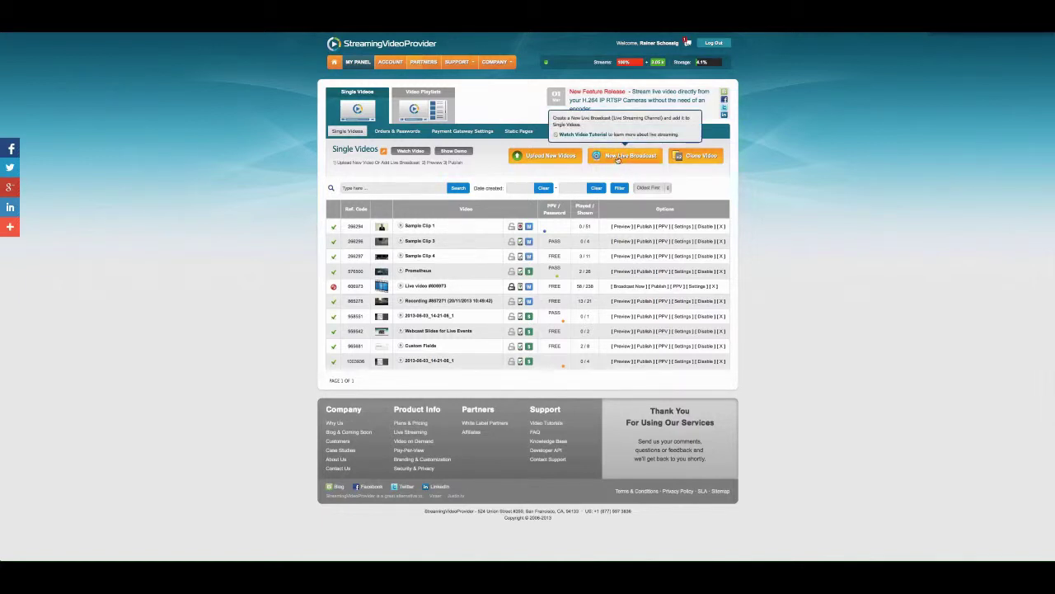
Step: Create a new live broadcast titled 'My Broadcast' with HLS delivery and save it
{"action": "left_click", "coordinate": [622, 157]}
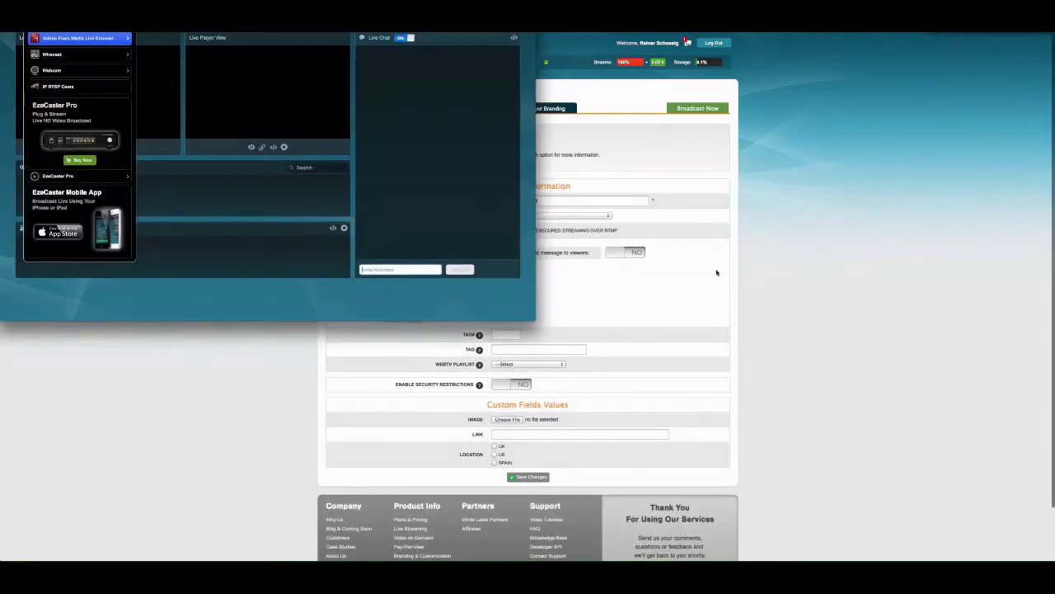
{"action": "left_click_drag", "start_coordinate": [540, 201], "coordinate": [513, 201]}
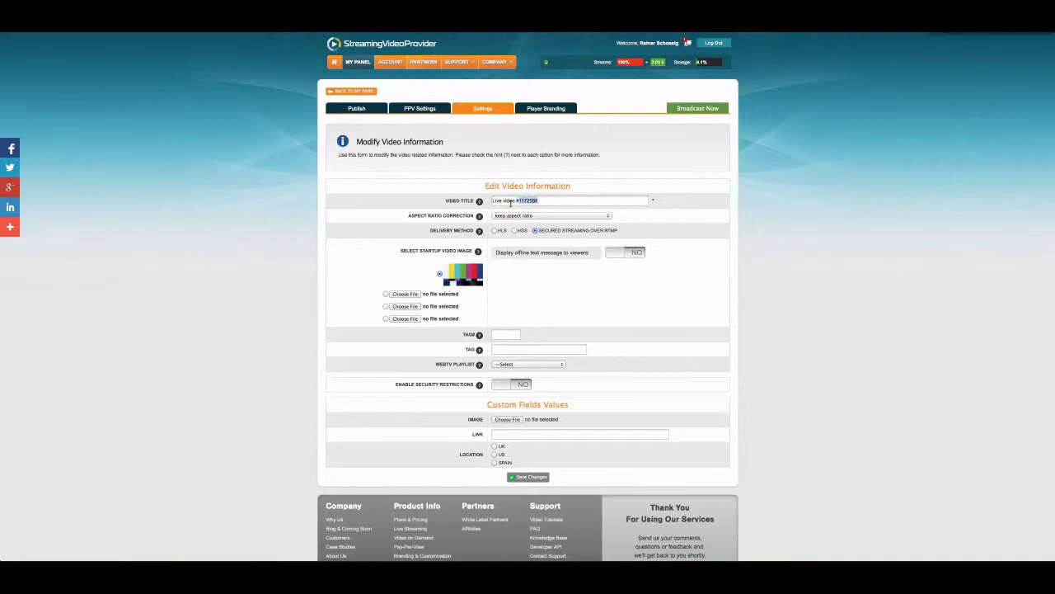
{"action": "triple_click", "coordinate": [511, 203]}
{"action": "type", "text": "My Br"}
{"action": "type", "text": "oadcast"}
{"action": "left_click", "coordinate": [494, 231]}
{"action": "left_click", "coordinate": [528, 478]}
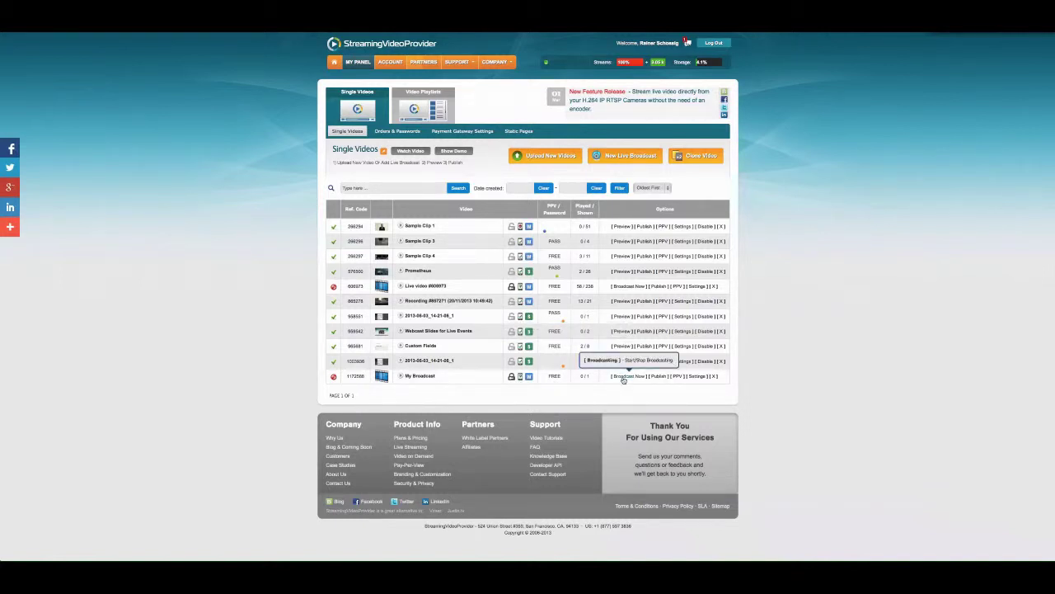
Step: Open My Broadcast's live panel, select Wirecast as its source, and start the broadcast
{"action": "left_click", "coordinate": [624, 377]}
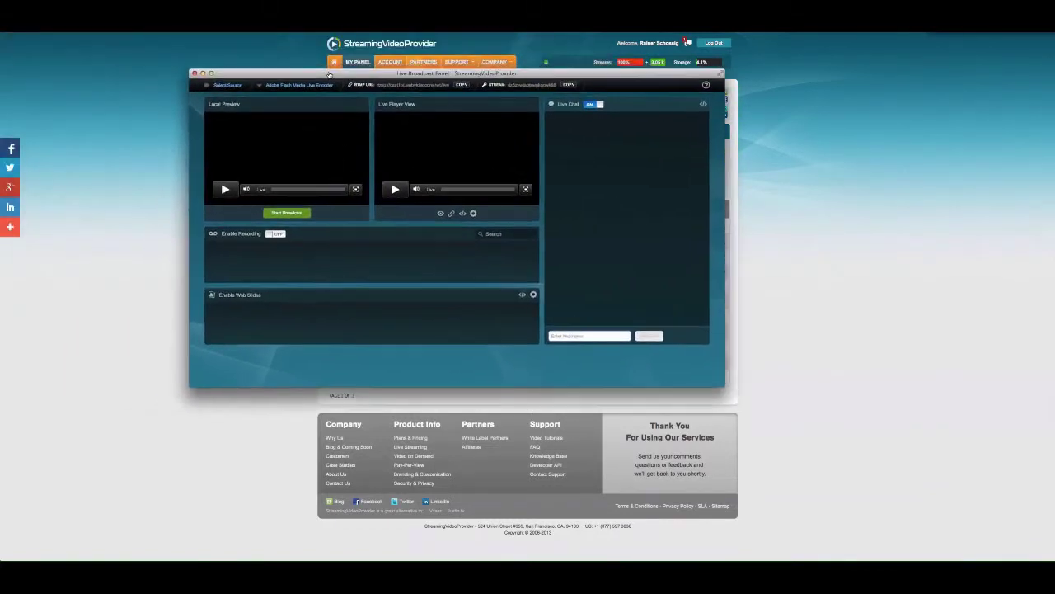
{"action": "left_click_drag", "start_coordinate": [154, 12], "coordinate": [386, 84]}
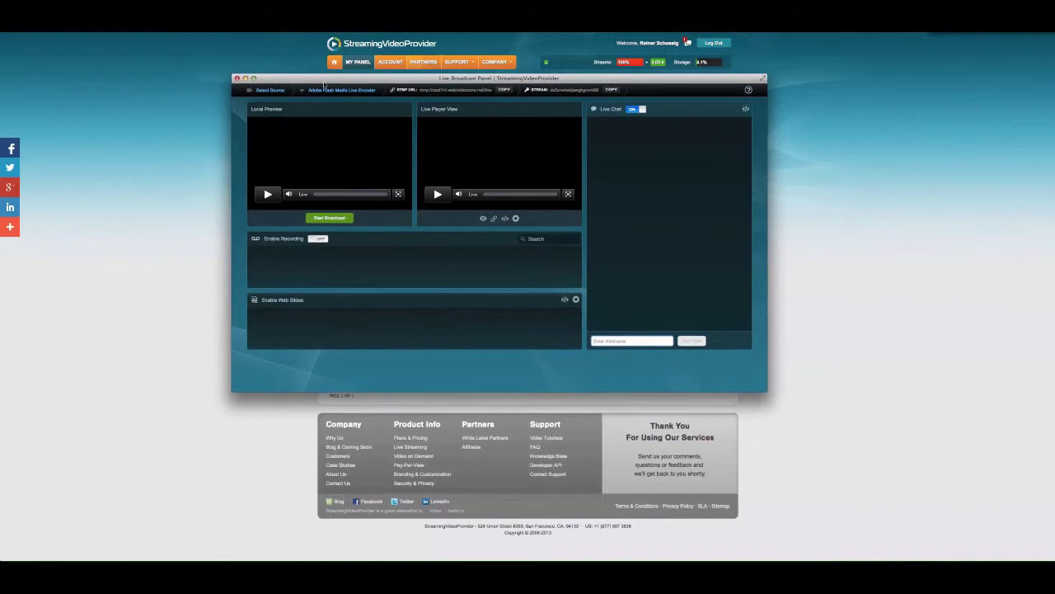
{"action": "left_click", "coordinate": [271, 91]}
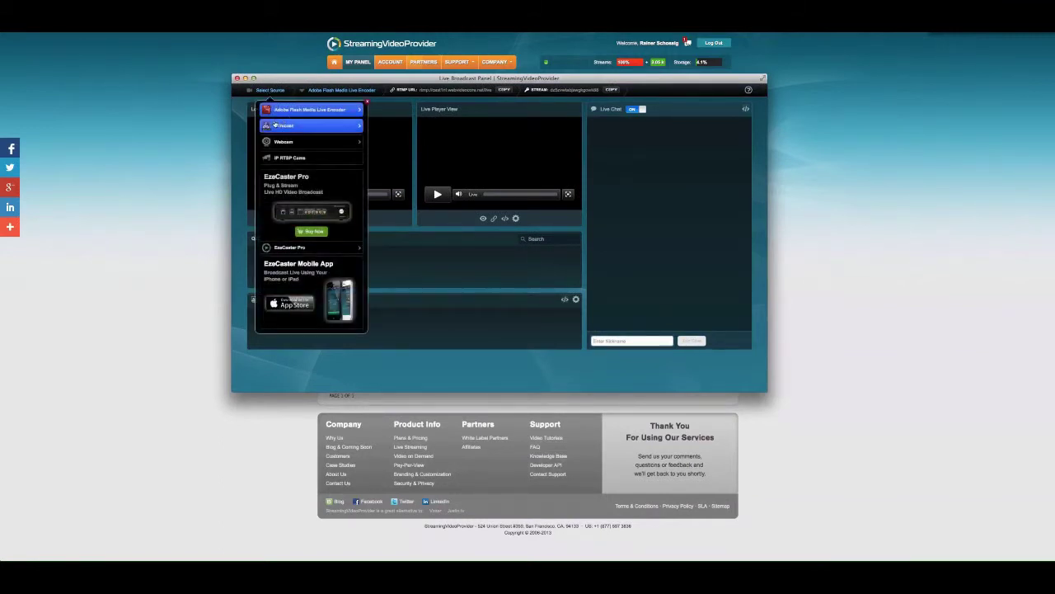
{"action": "left_click", "coordinate": [305, 127]}
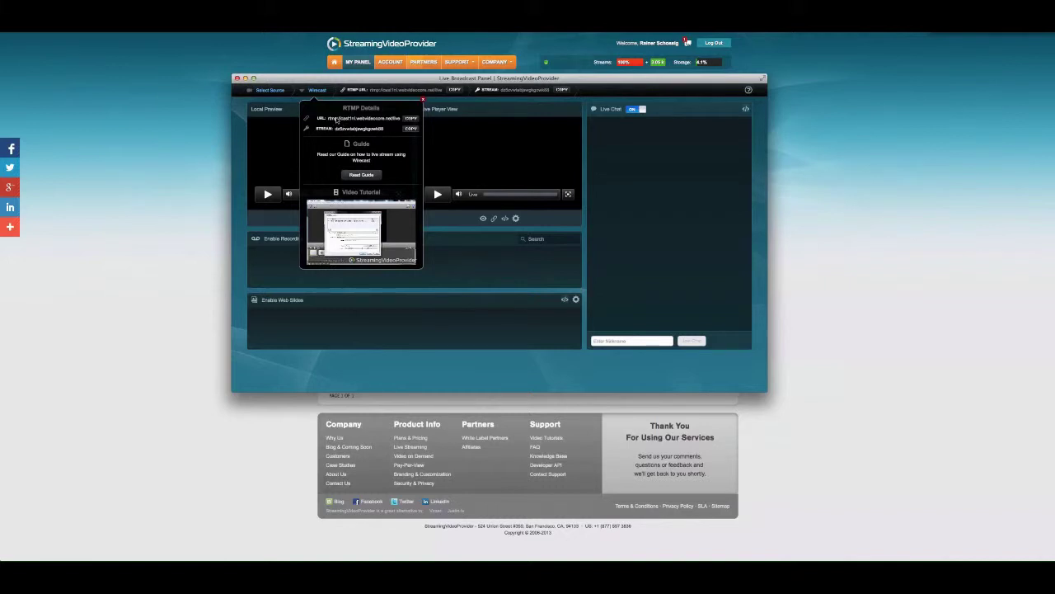
{"action": "left_click", "coordinate": [423, 100]}
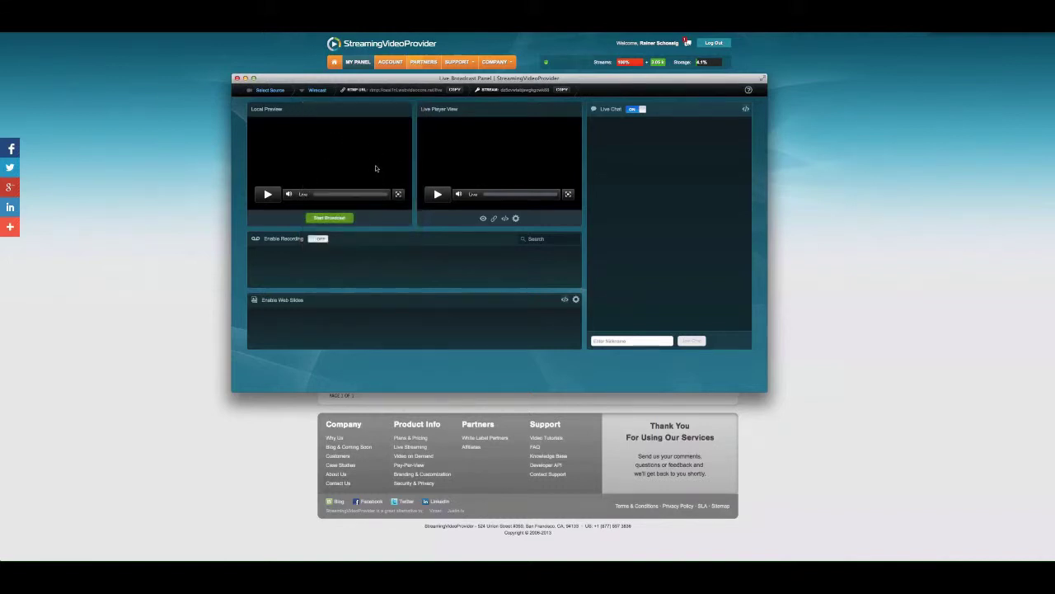
{"action": "left_click", "coordinate": [320, 218]}
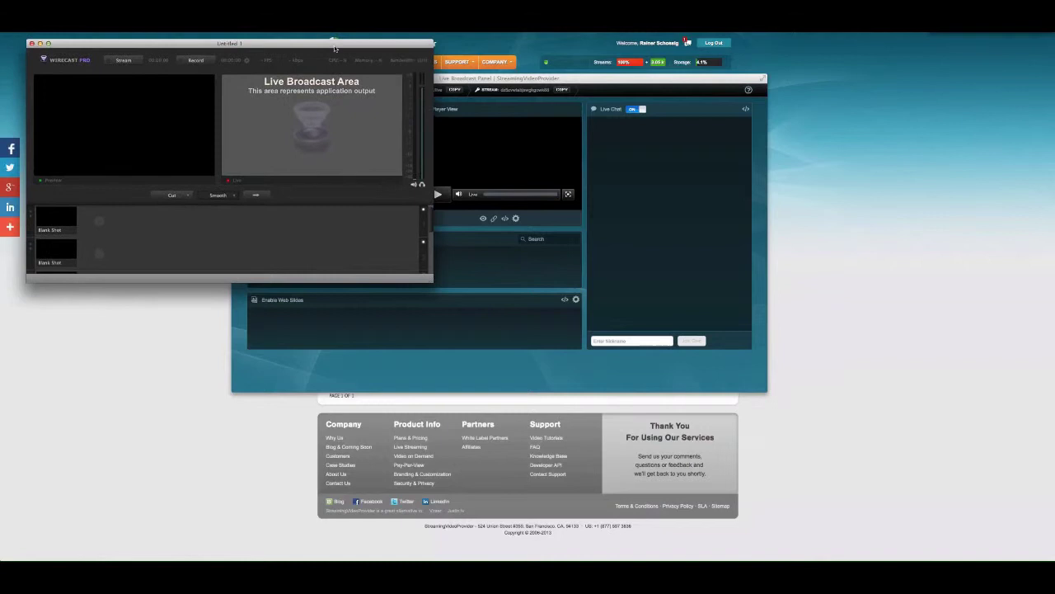
Step: Enlarge the Wirecast window and add an RTMP Server output destination
{"action": "left_click_drag", "start_coordinate": [434, 286], "coordinate": [992, 559]}
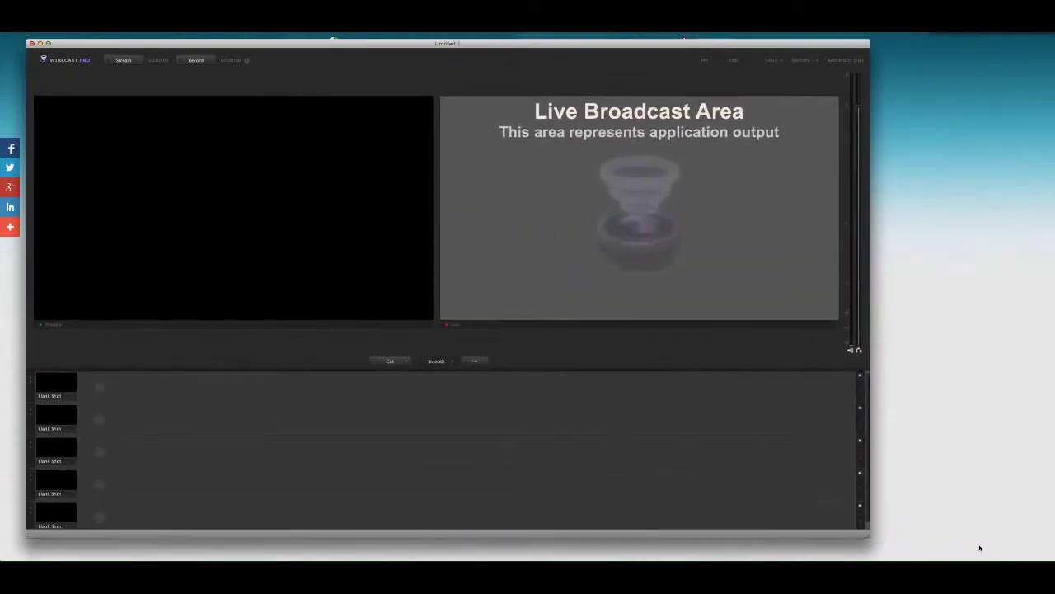
{"action": "double_click", "coordinate": [440, 44]}
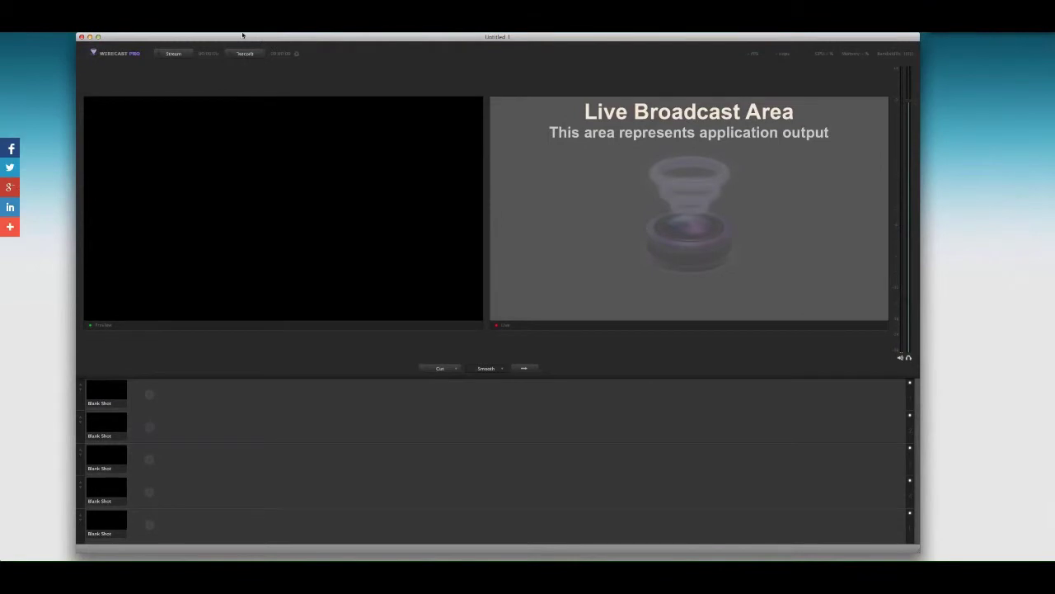
{"action": "left_click", "coordinate": [198, 30]}
{"action": "left_click", "coordinate": [206, 60]}
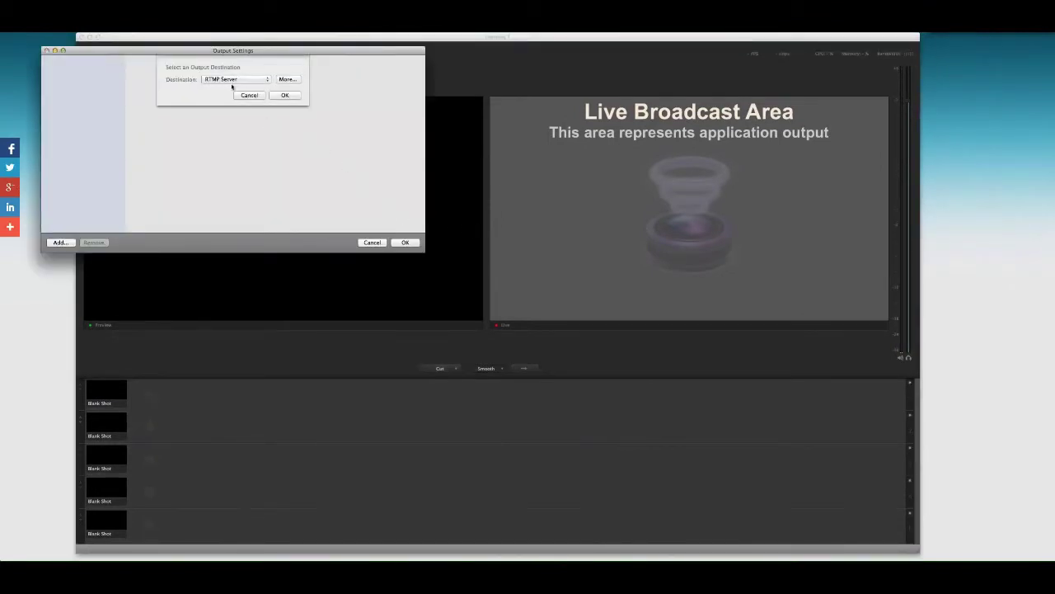
{"action": "left_click", "coordinate": [284, 95]}
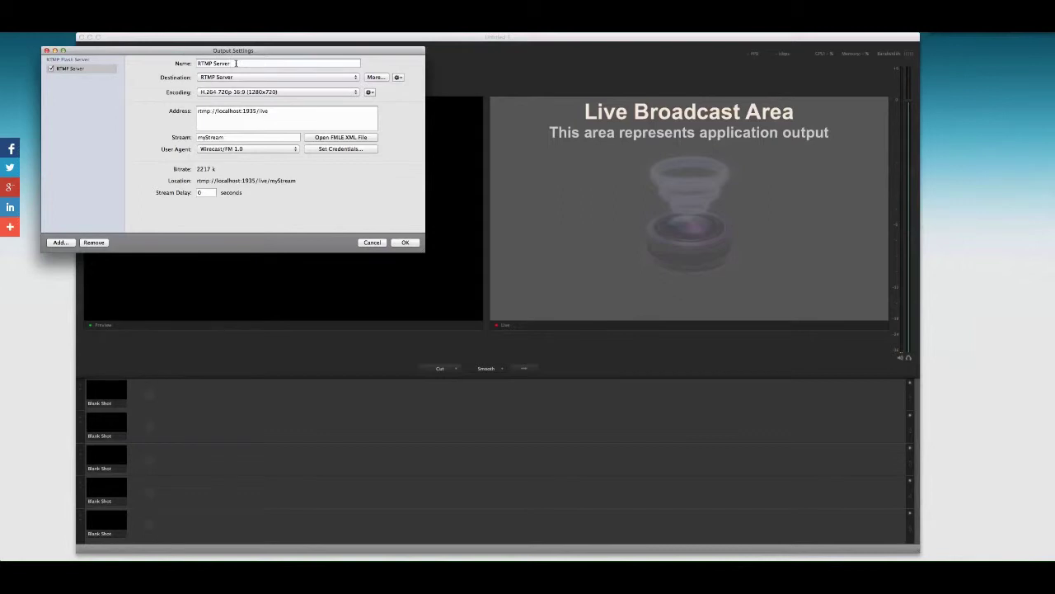
Step: Name the output 'RTMP Server 1' and keep H.264 720p 16:9 encoding
{"action": "type", "text": " 1"}
{"action": "left_click", "coordinate": [221, 94]}
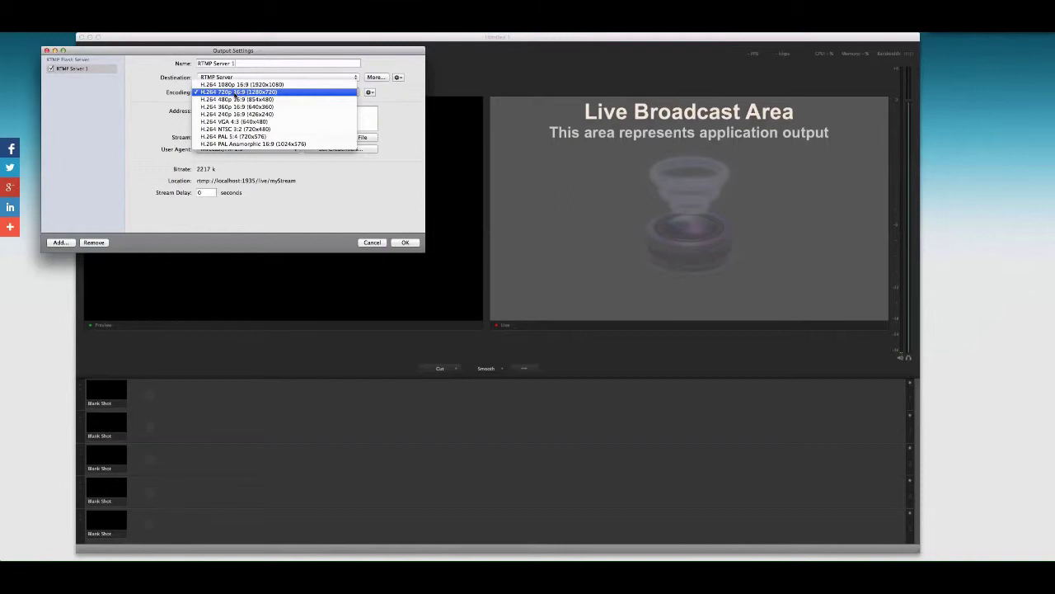
{"action": "left_click", "coordinate": [231, 92]}
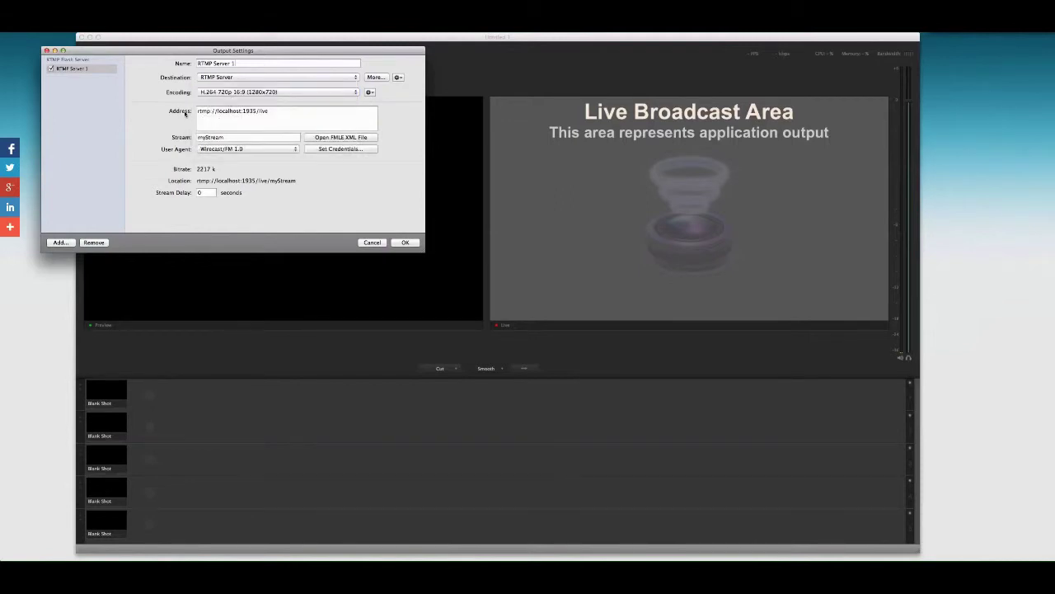
{"action": "triple_click", "coordinate": [197, 111]}
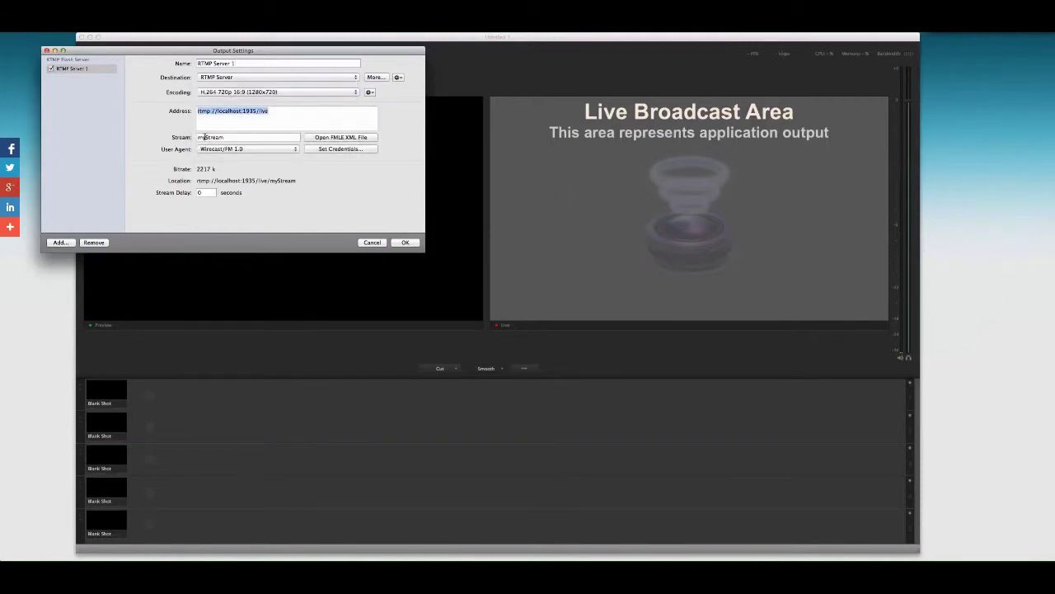
{"action": "left_click", "coordinate": [203, 137]}
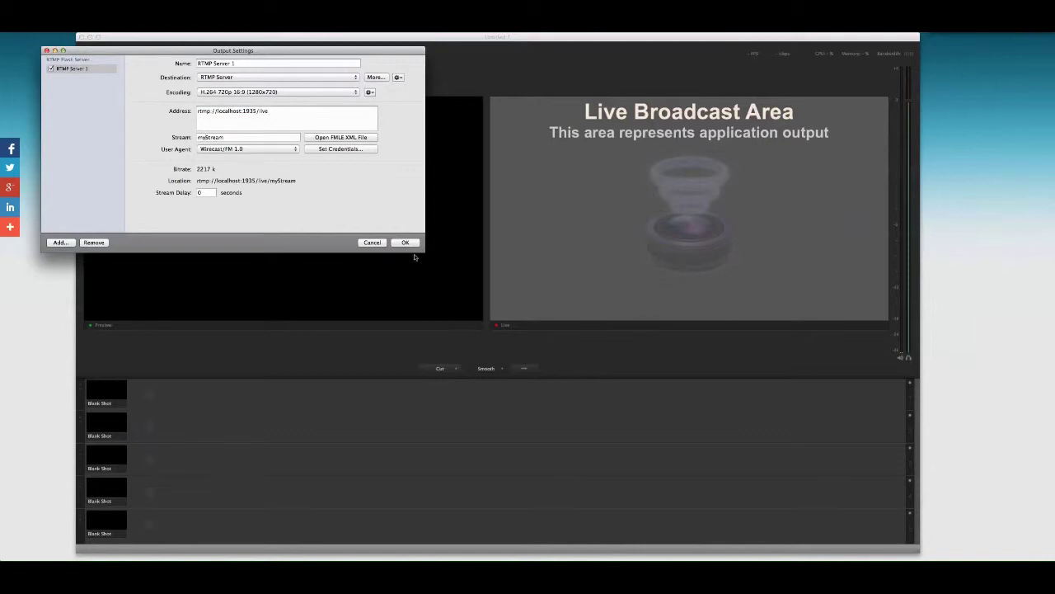
Step: Paste the broadcast's RTMP URL rtmp://cast1nl.webvideocore.net/live into Wirecast's Address field
{"action": "left_click", "coordinate": [354, 554]}
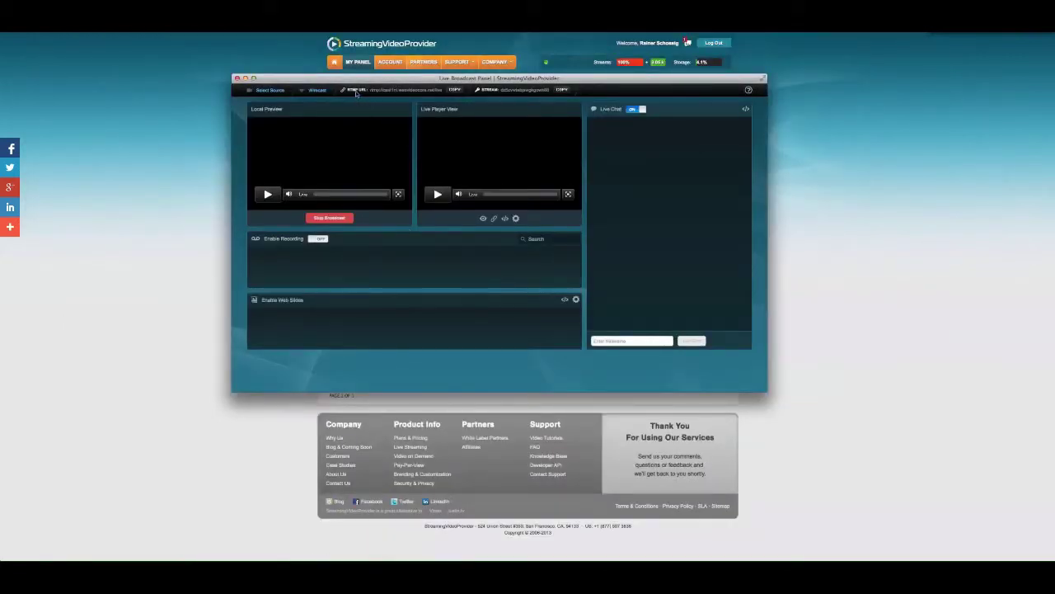
{"action": "left_click", "coordinate": [455, 89]}
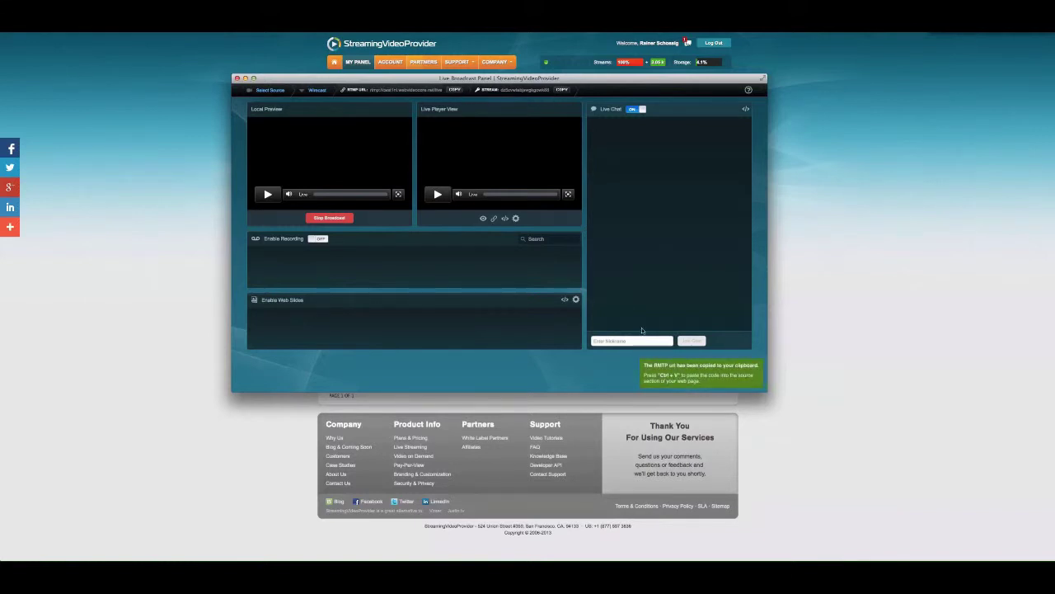
{"action": "left_click", "coordinate": [660, 548]}
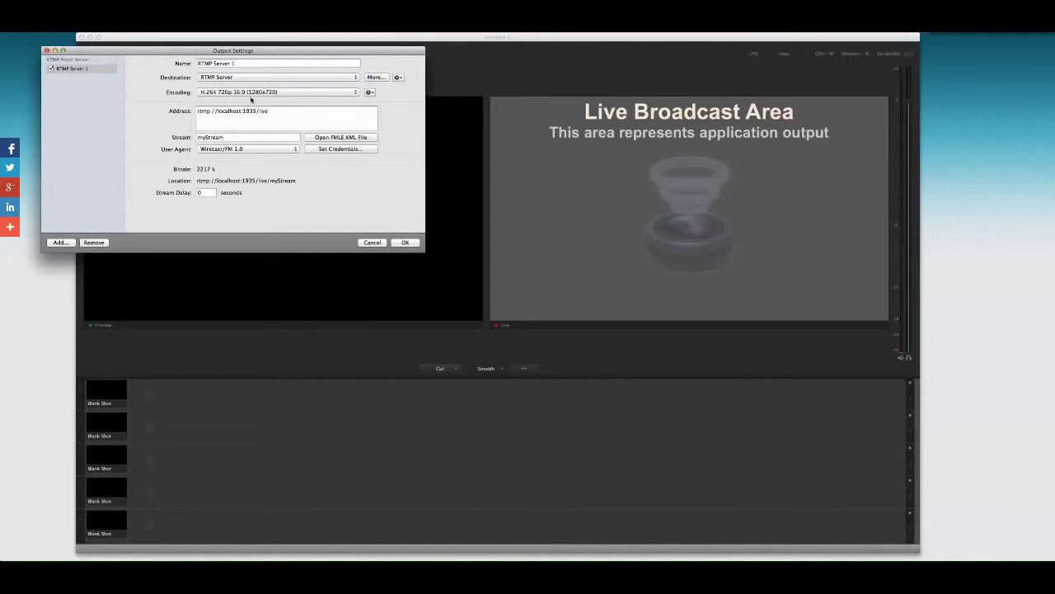
{"action": "triple_click", "coordinate": [243, 111]}
{"action": "type", "text": "rtmp://cast1nl.webvideocore.net/live"}
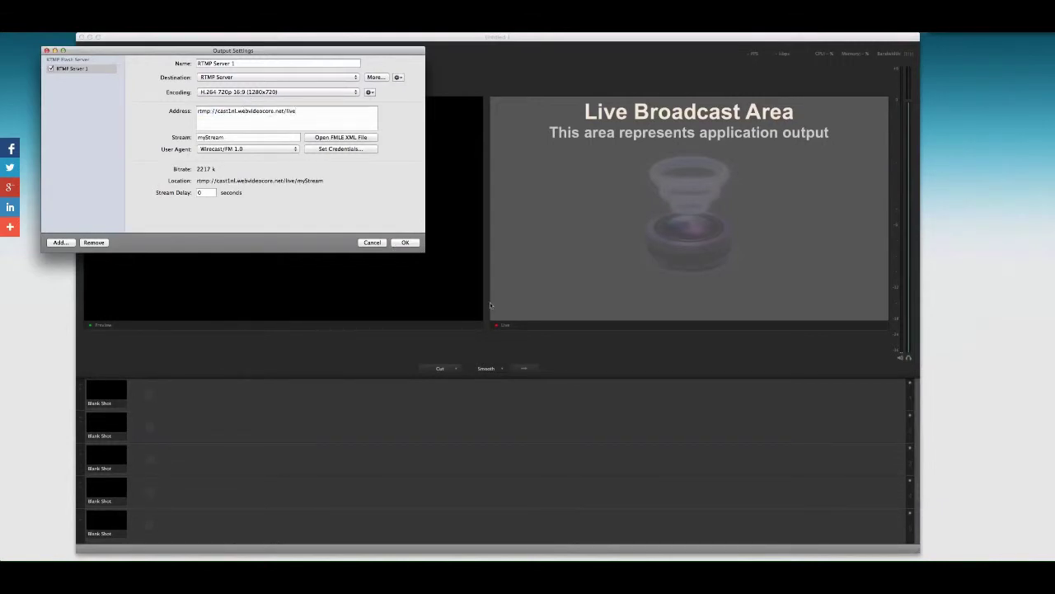
Step: Replace the default myStream stream name with the broadcast's copied stream key
{"action": "left_click", "coordinate": [361, 551]}
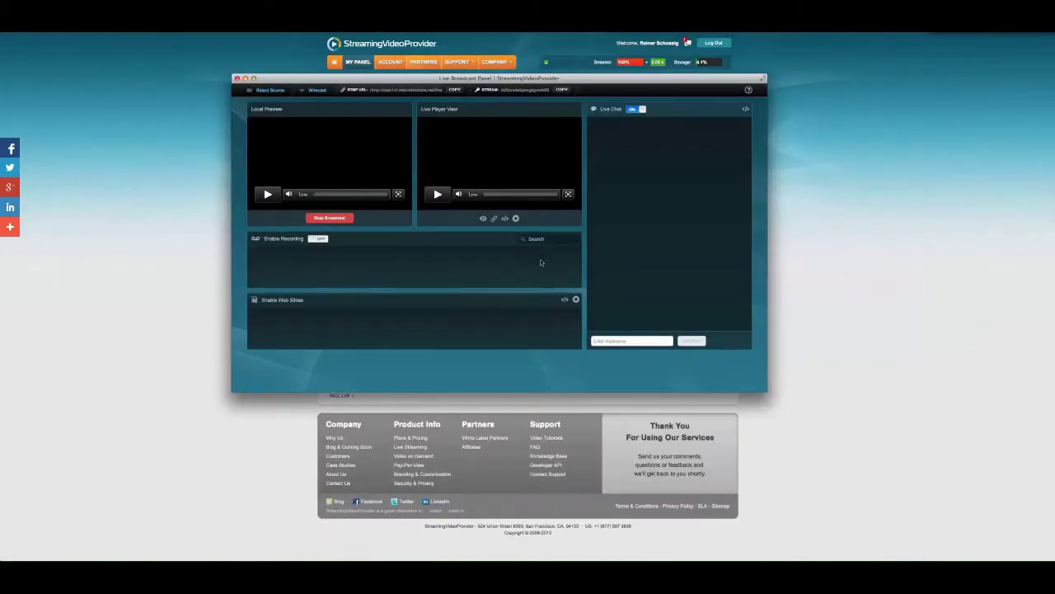
{"action": "left_click", "coordinate": [559, 91]}
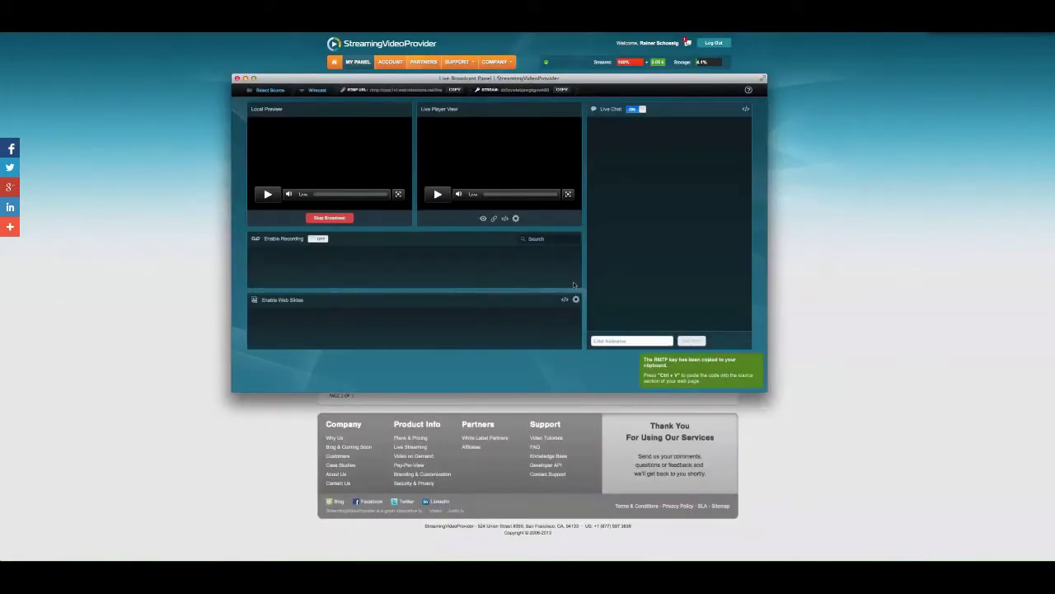
{"action": "left_click", "coordinate": [660, 550]}
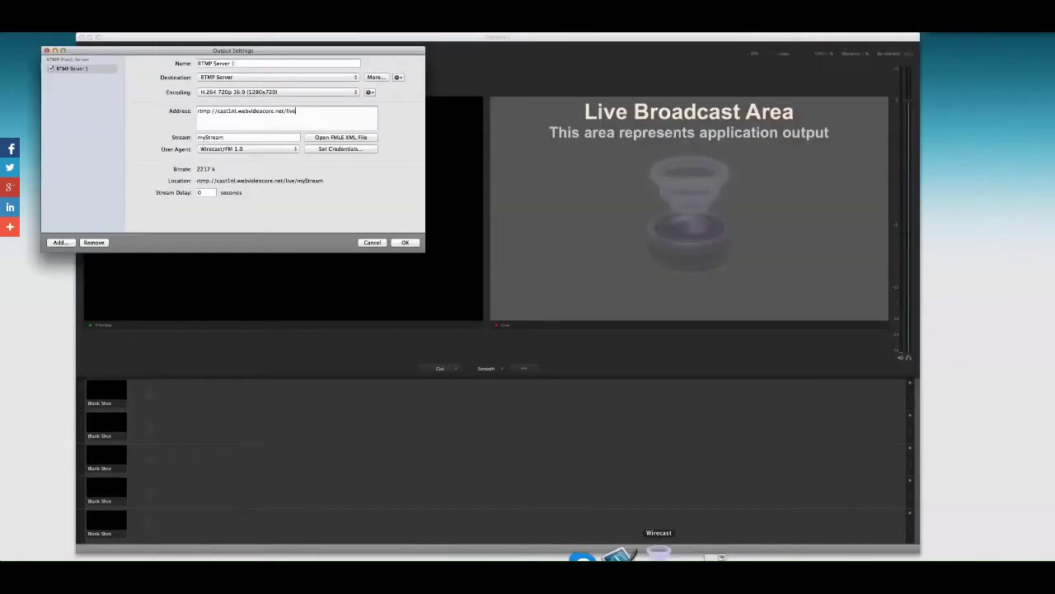
{"action": "double_click", "coordinate": [230, 138]}
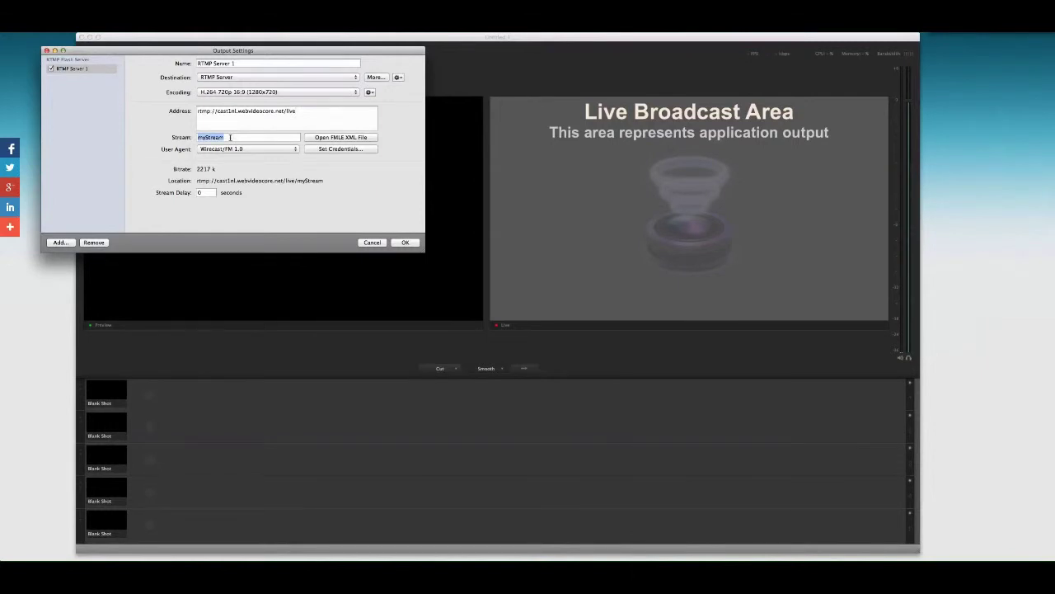
{"action": "key", "text": "ctrl+v"}
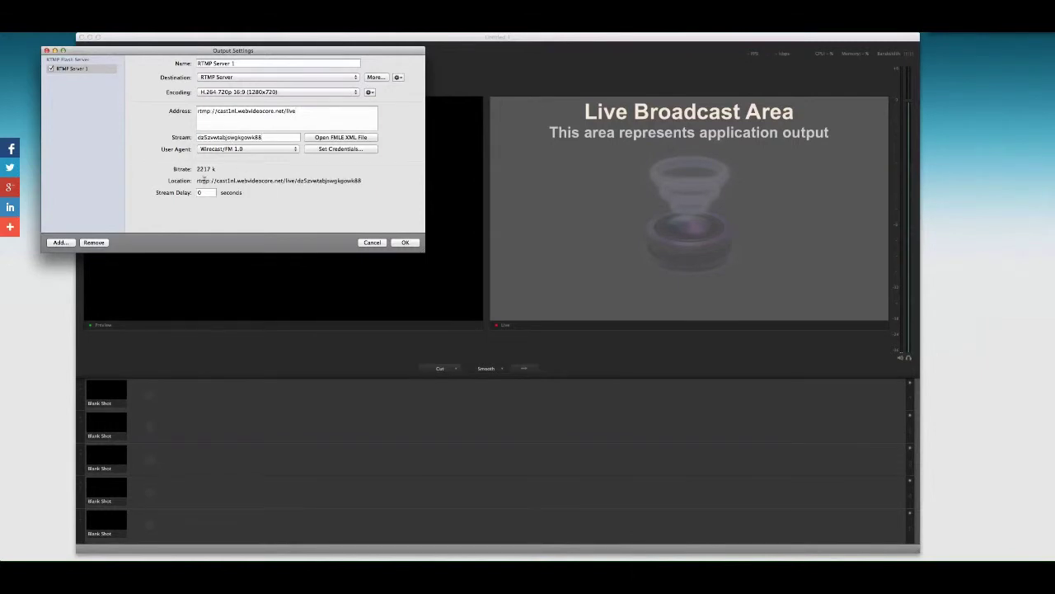
Step: Add a second RTMP Server output destination
{"action": "left_click_drag", "start_coordinate": [182, 182], "coordinate": [227, 191]}
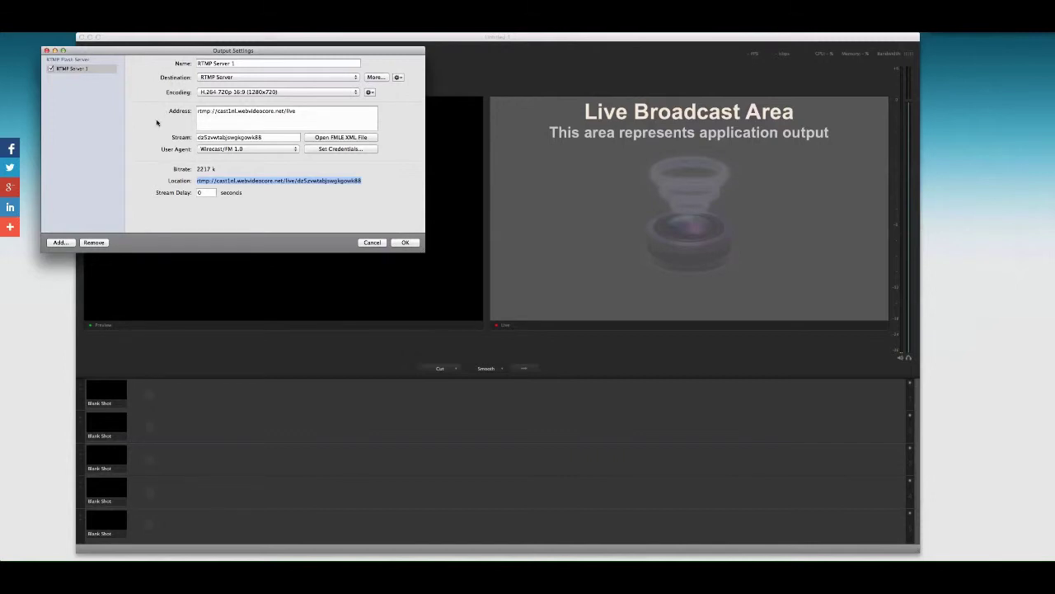
{"action": "left_click", "coordinate": [69, 243]}
{"action": "left_click", "coordinate": [284, 95]}
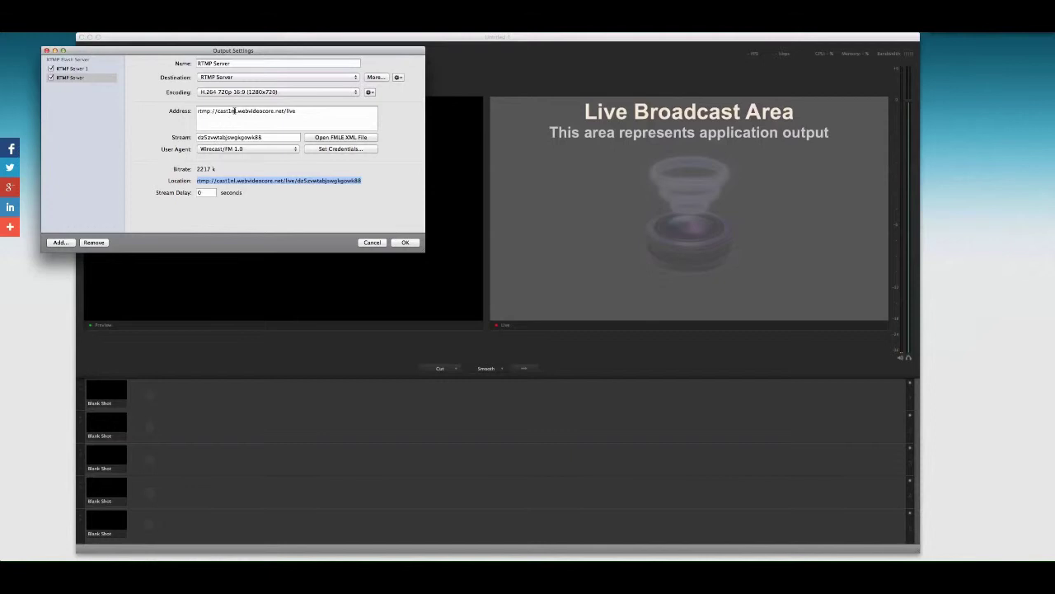
Step: Name it 'RTMP Server 2', use 360p encoding, and append 2 to the stream key
{"action": "left_click", "coordinate": [233, 64]}
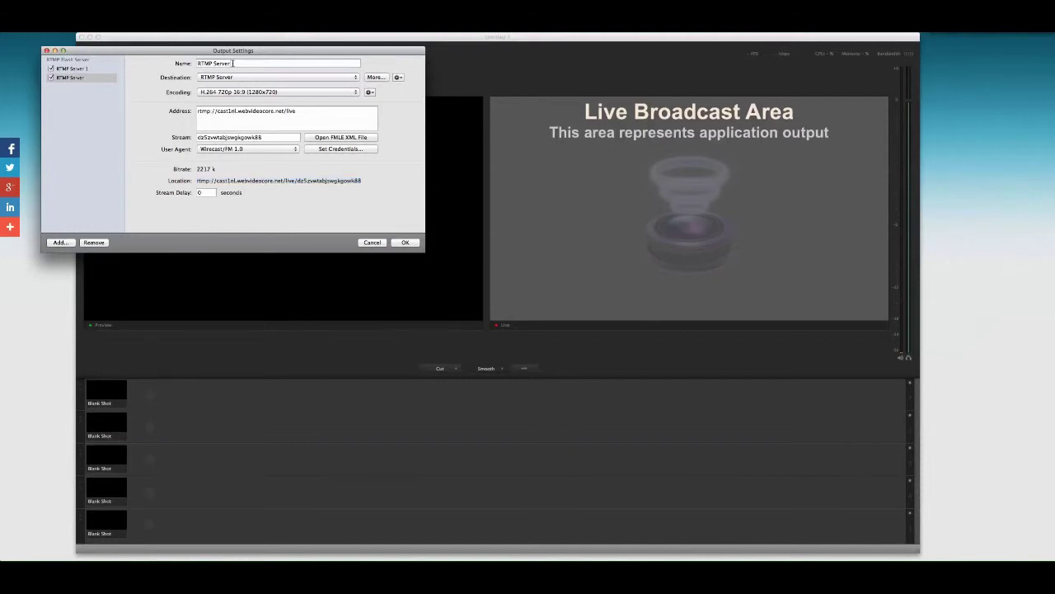
{"action": "type", "text": " 2"}
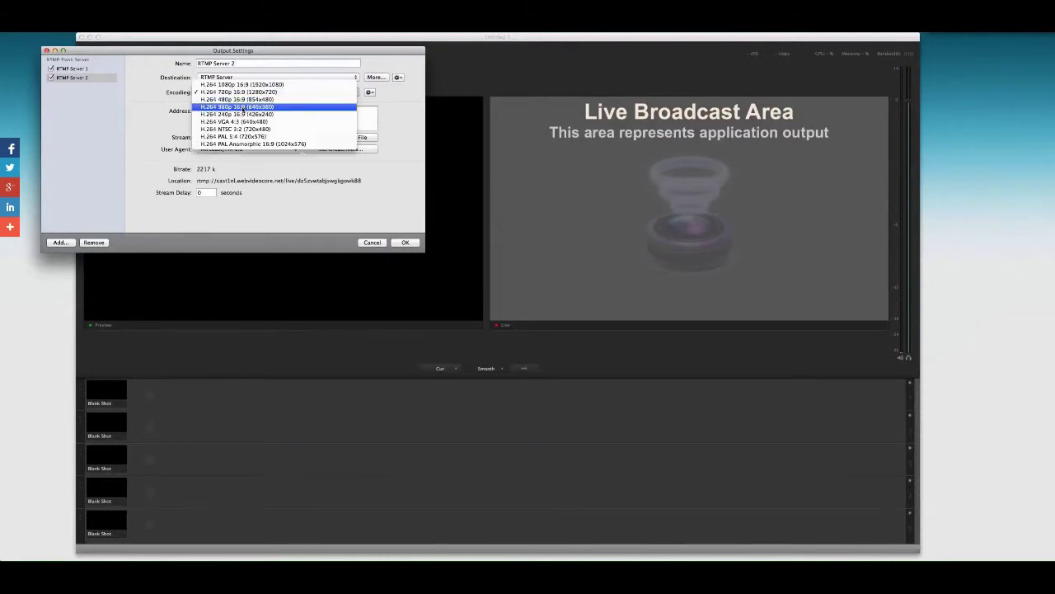
{"action": "left_click", "coordinate": [241, 107]}
{"action": "left_click", "coordinate": [275, 137]}
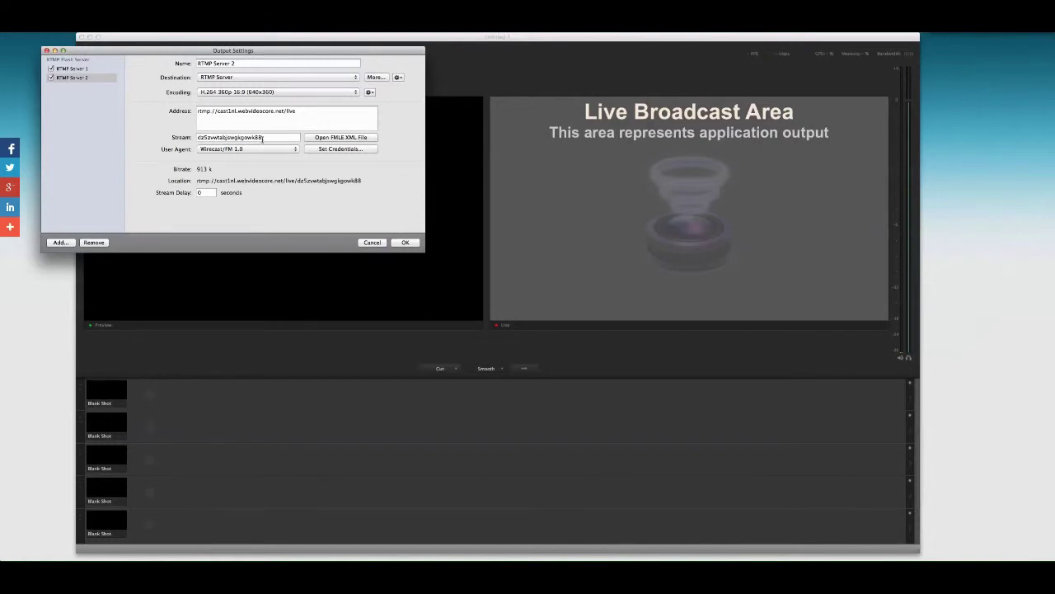
{"action": "type", "text": "2"}
Step: Add a third RTMP output named 'RTMP Server 3' with H.264 240p encoding
{"action": "left_click", "coordinate": [62, 243]}
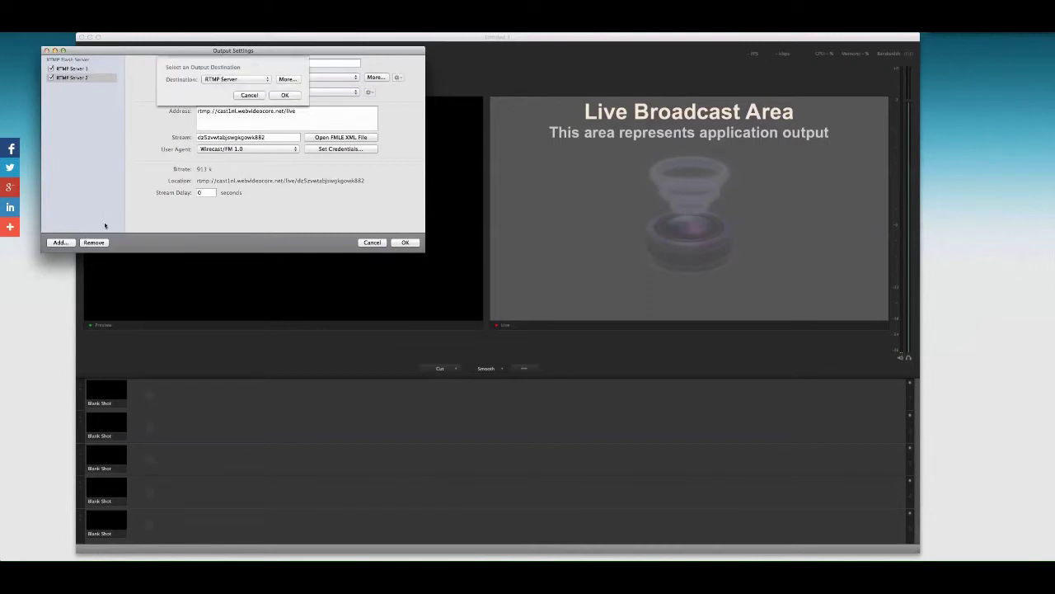
{"action": "left_click", "coordinate": [285, 97]}
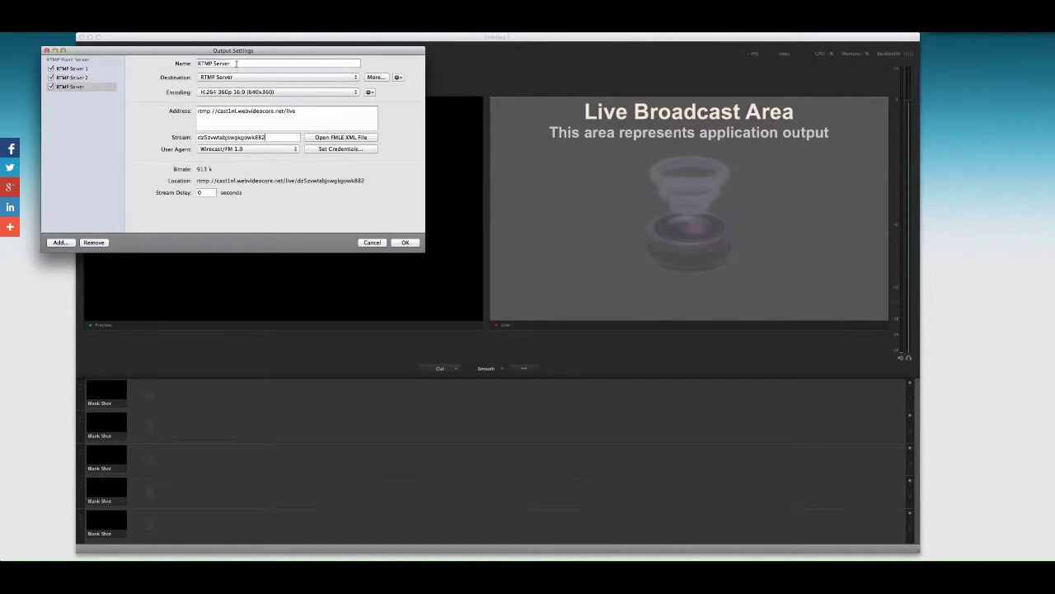
{"action": "type", "text": " 3"}
{"action": "left_click", "coordinate": [255, 93]}
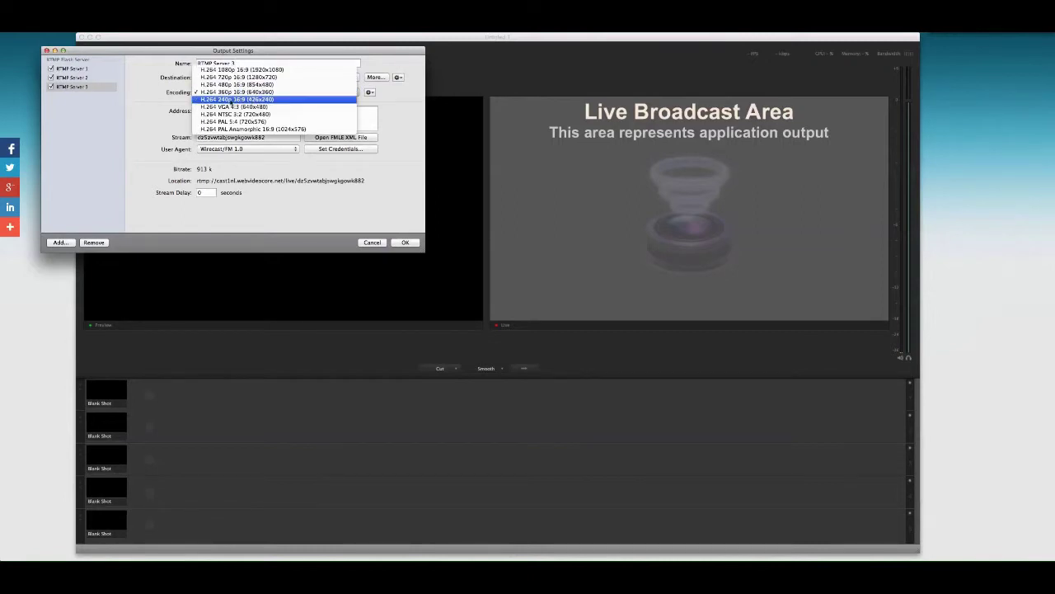
{"action": "left_click", "coordinate": [226, 99]}
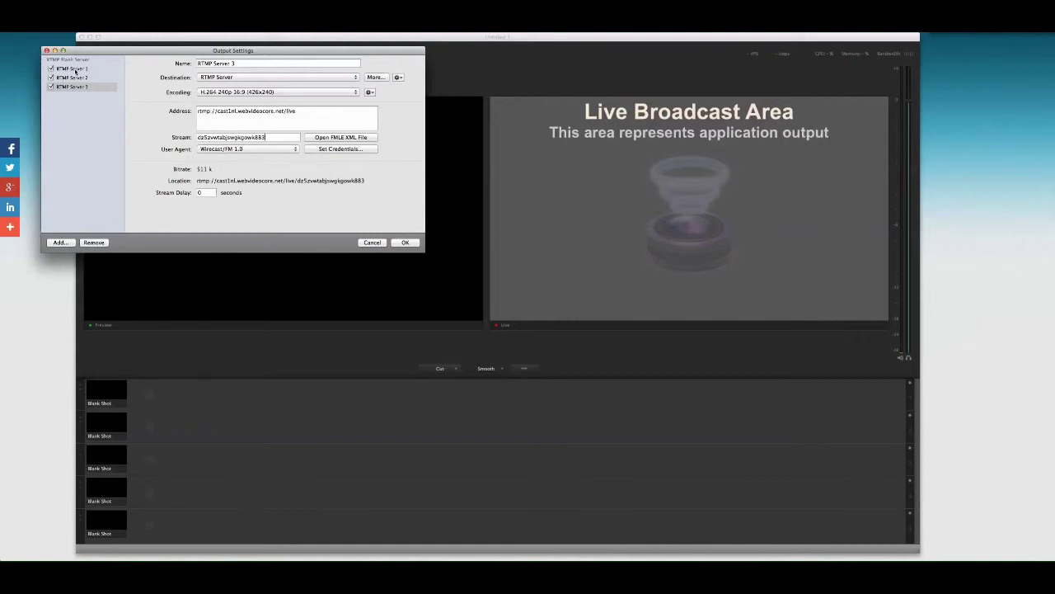
Step: Review the settings of RTMP Servers 1, 2 and 3 in the sidebar
{"action": "left_click", "coordinate": [76, 70]}
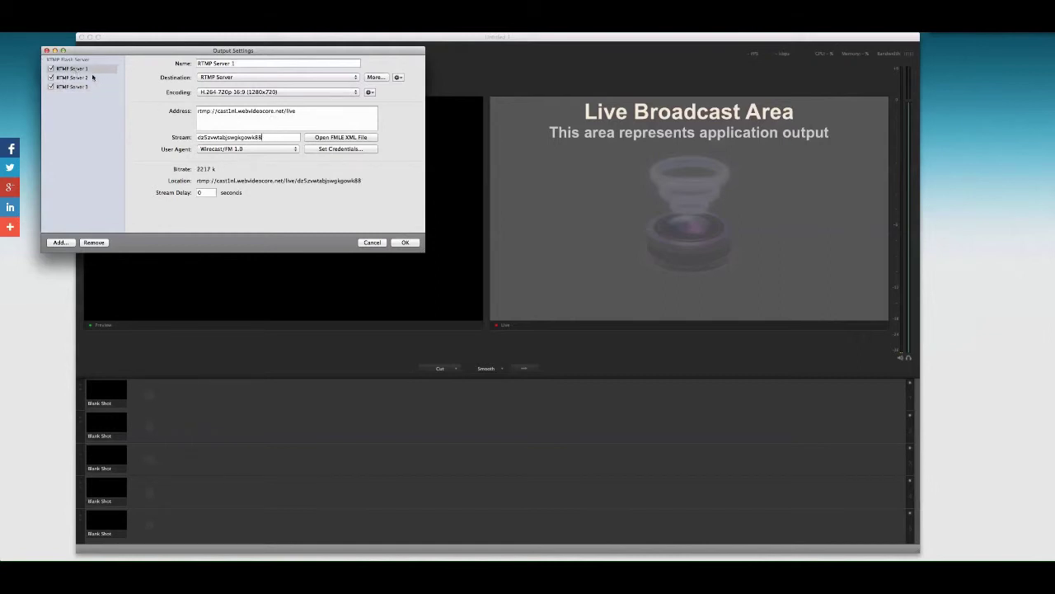
{"action": "left_click", "coordinate": [89, 80]}
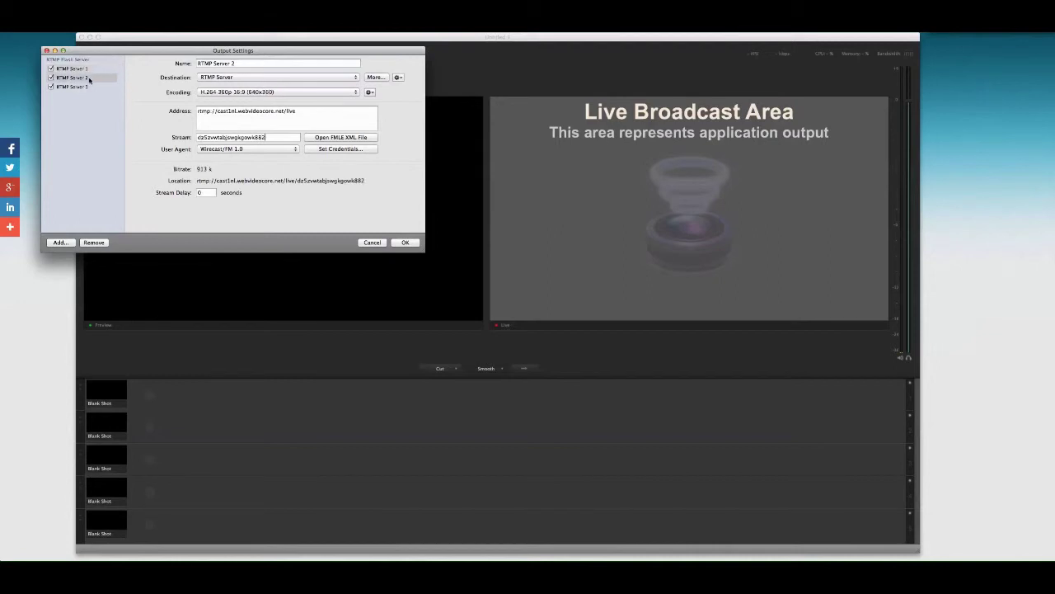
{"action": "left_click", "coordinate": [102, 88]}
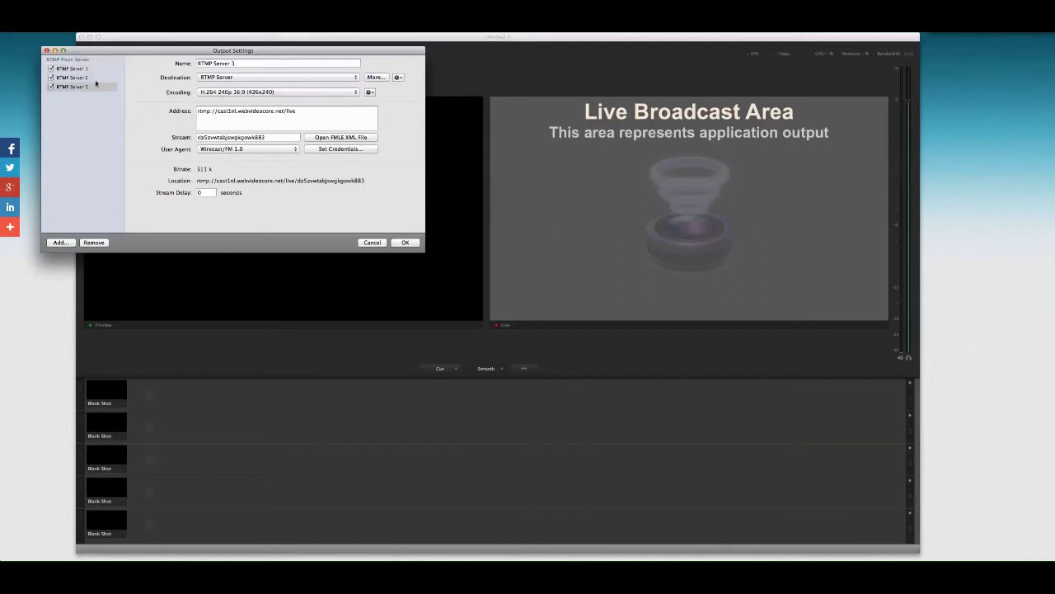
{"action": "left_click", "coordinate": [91, 68]}
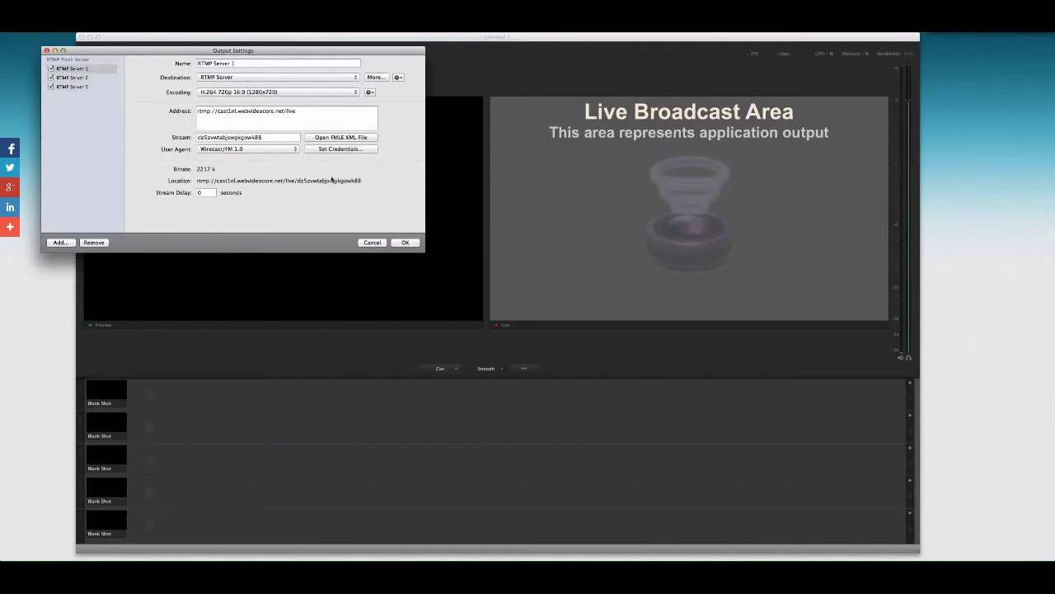
Step: Save the three outputs and drag Mp3 Support.mp4 from Finder into the first layer
{"action": "left_click", "coordinate": [406, 242]}
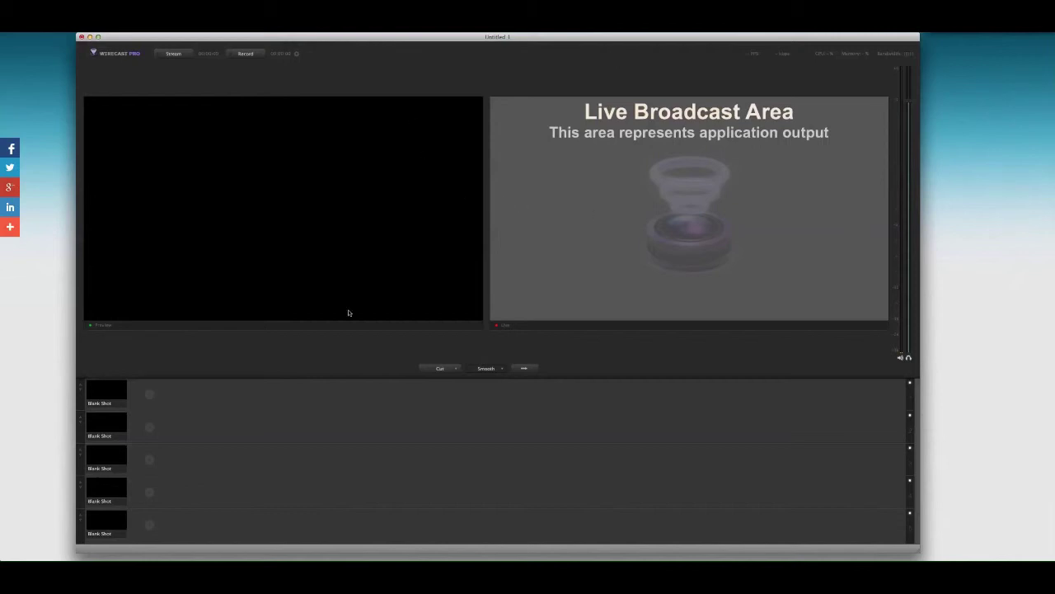
{"action": "mouse_move", "coordinate": [150, 395]}
{"action": "left_click", "coordinate": [344, 554]}
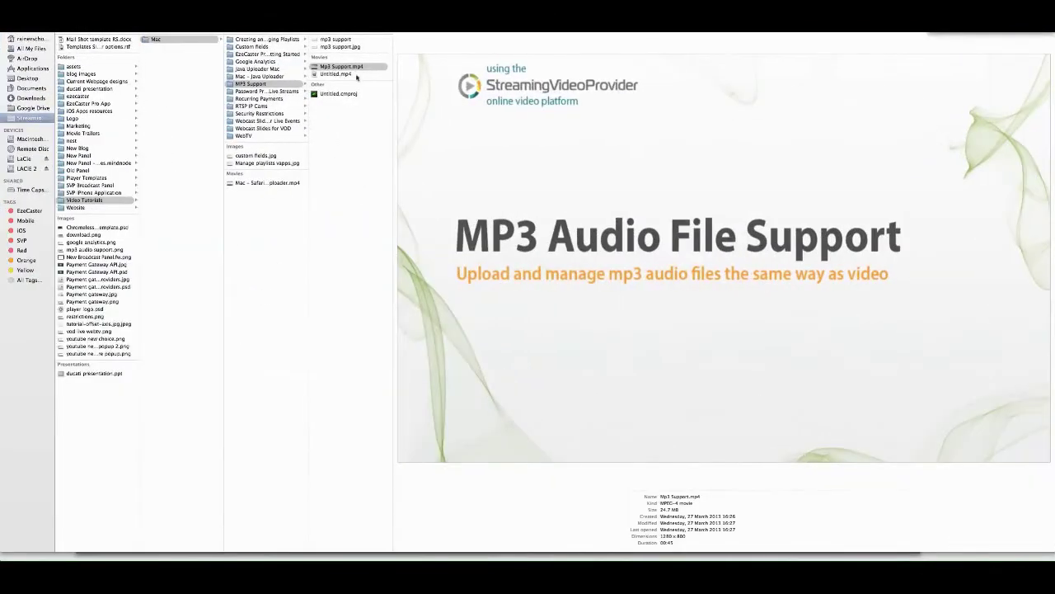
{"action": "mouse_move", "coordinate": [355, 68]}
{"action": "left_mouse_down"}
{"action": "mouse_move", "coordinate": [577, 455]}
{"action": "mouse_move", "coordinate": [622, 556]}
{"action": "mouse_move", "coordinate": [474, 303]}
{"action": "mouse_move", "coordinate": [230, 358]}
{"action": "left_mouse_up"}
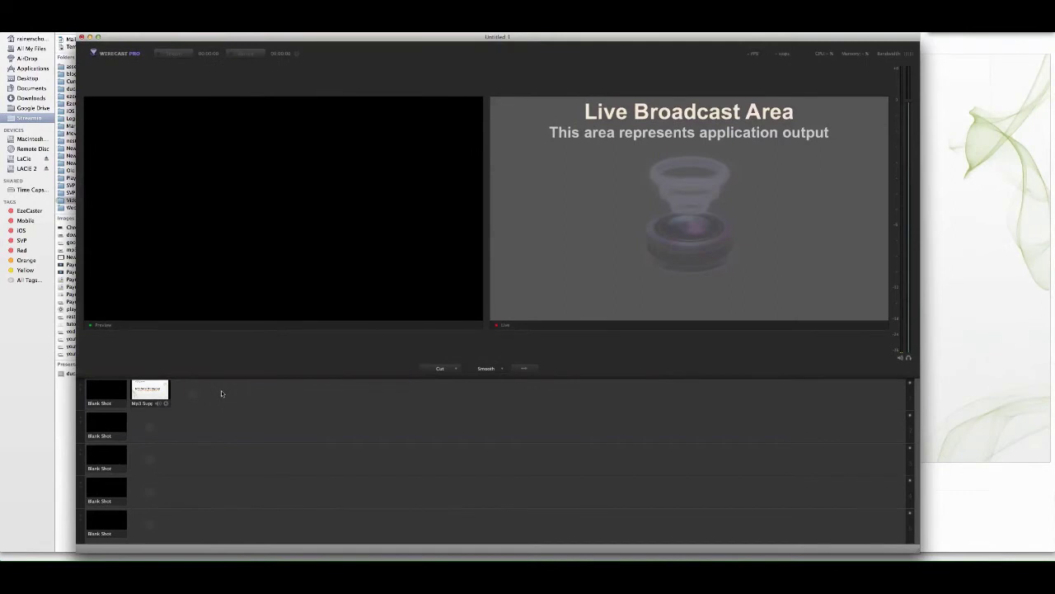
Step: Take the Mp3 Support shot live and start streaming to the RTMP servers
{"action": "left_click", "coordinate": [150, 393]}
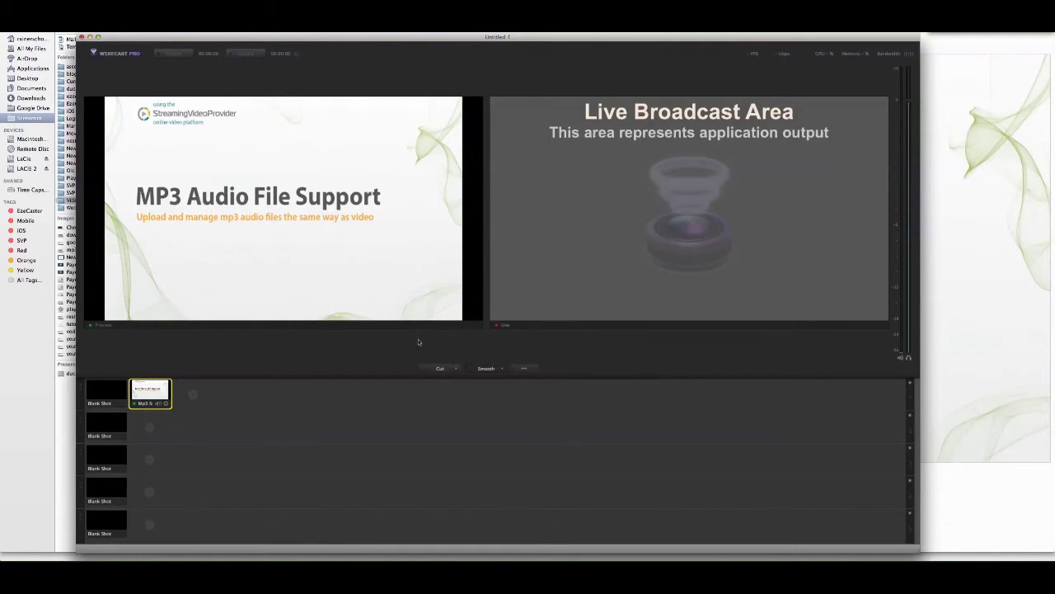
{"action": "left_click", "coordinate": [525, 370]}
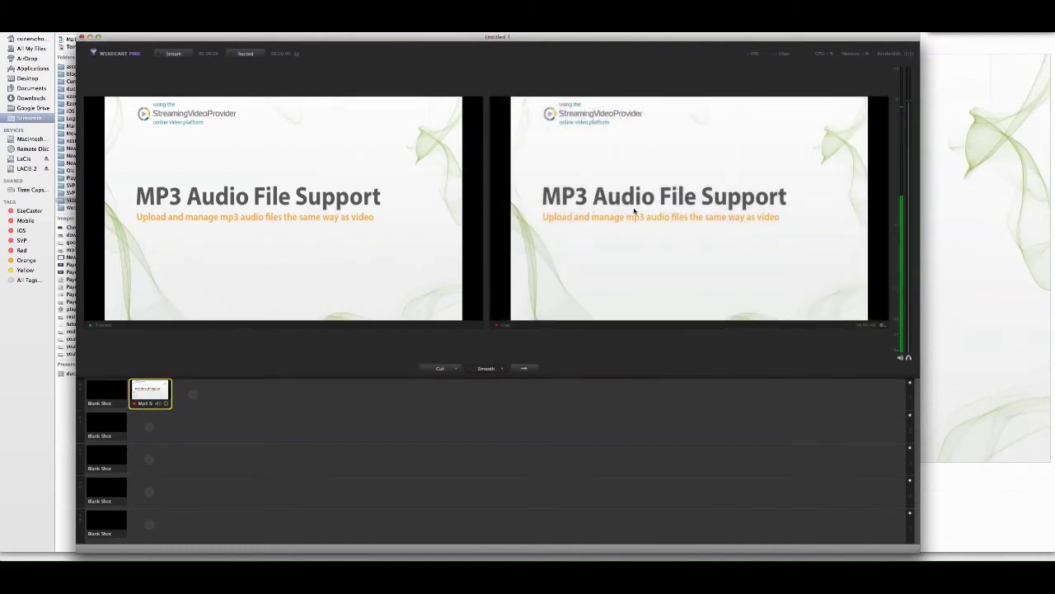
{"action": "left_click", "coordinate": [174, 54]}
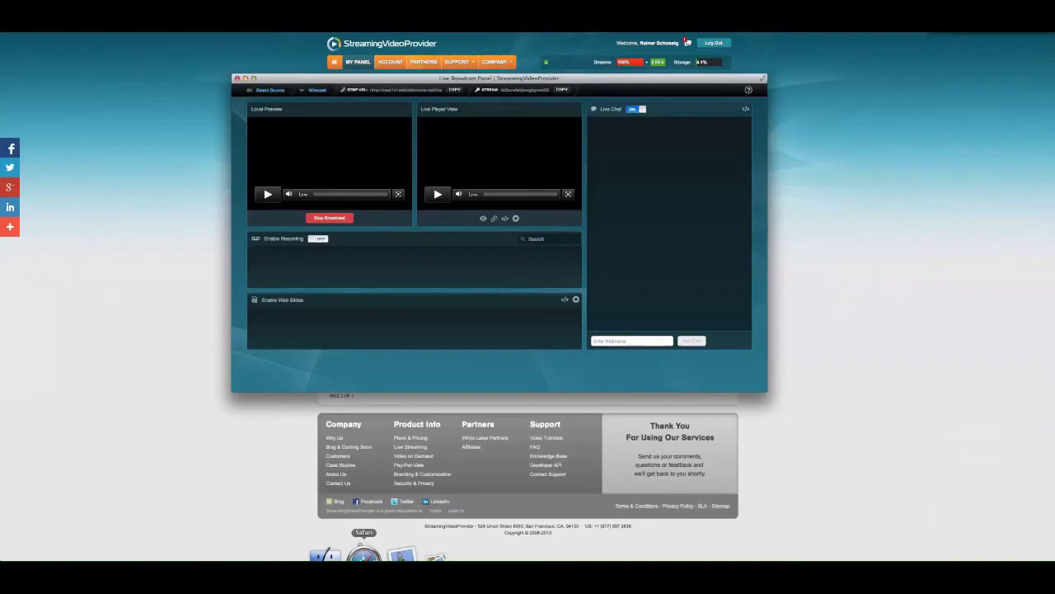
Step: Close the broadcast panel, play the My Broadcast live stream, and return to Wirecast
{"action": "left_click", "coordinate": [238, 77]}
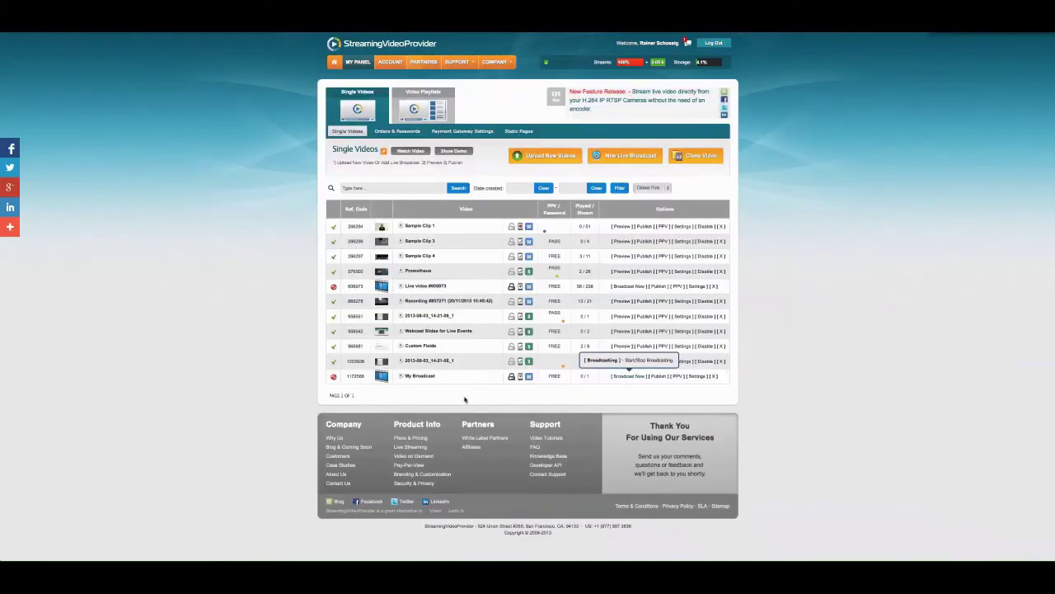
{"action": "left_click", "coordinate": [401, 376]}
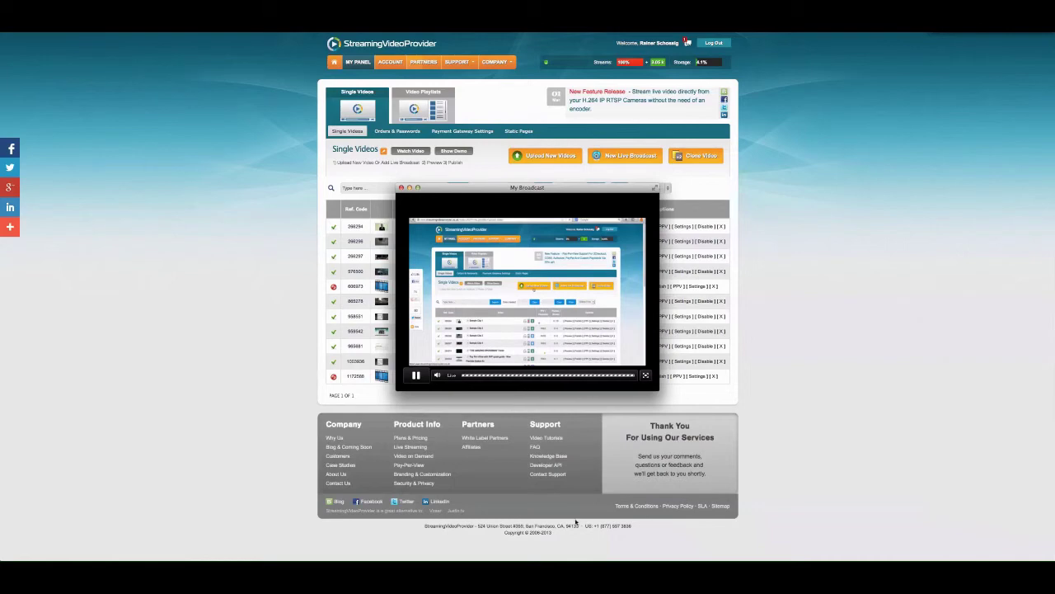
{"action": "left_click", "coordinate": [663, 557]}
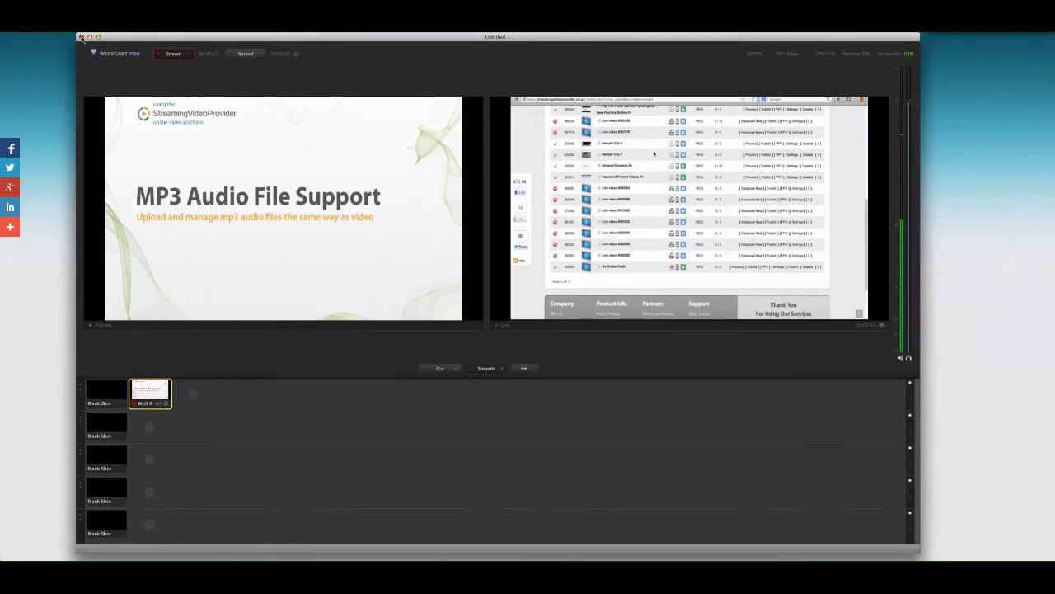
Step: Close Wirecast with Don't Save and dismiss the My Broadcast player
{"action": "left_click", "coordinate": [81, 37]}
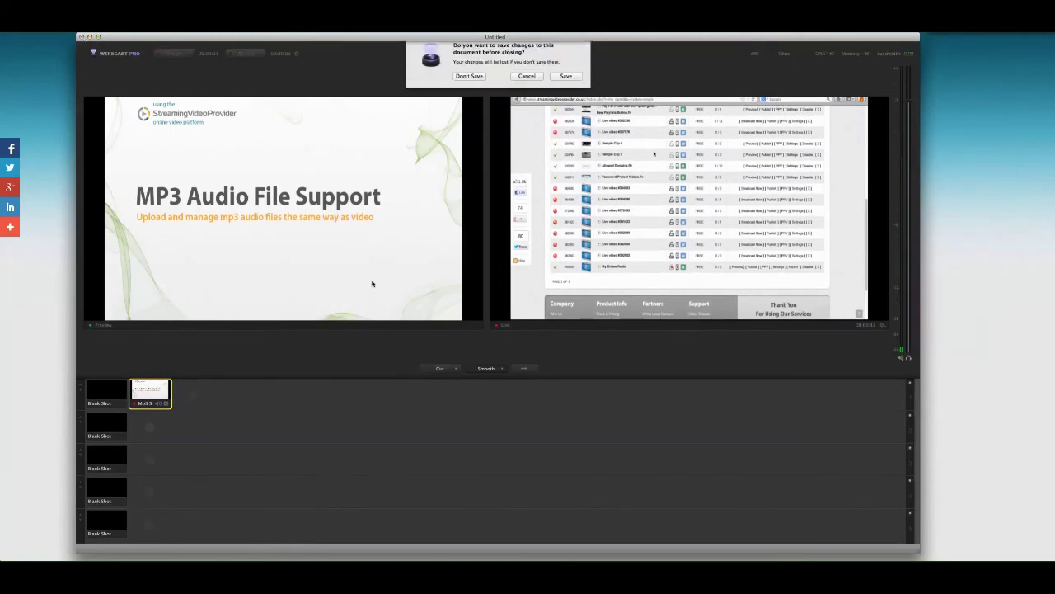
{"action": "left_click", "coordinate": [469, 85]}
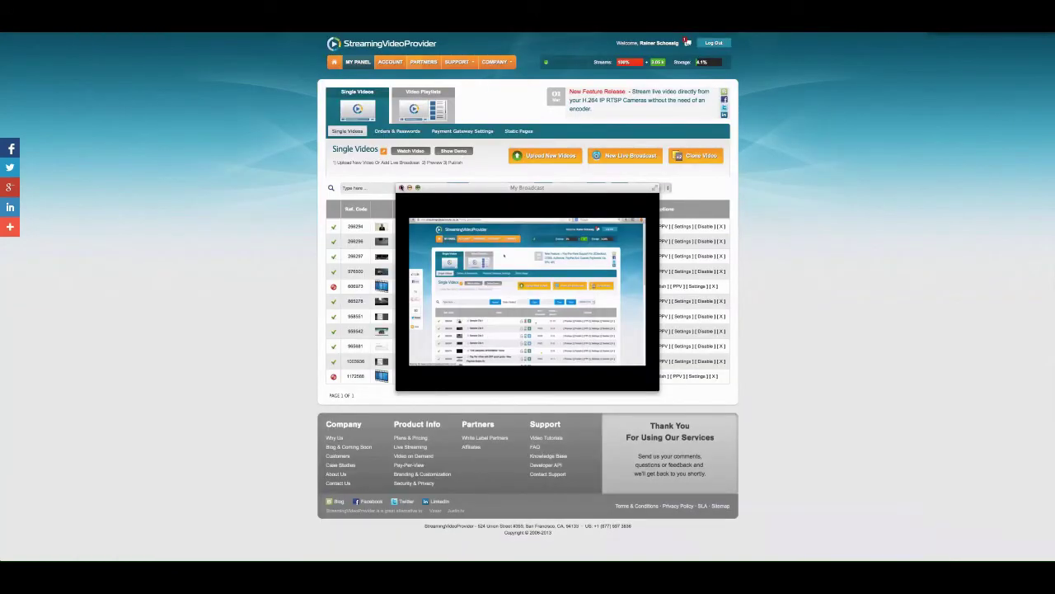
{"action": "left_click", "coordinate": [402, 188]}
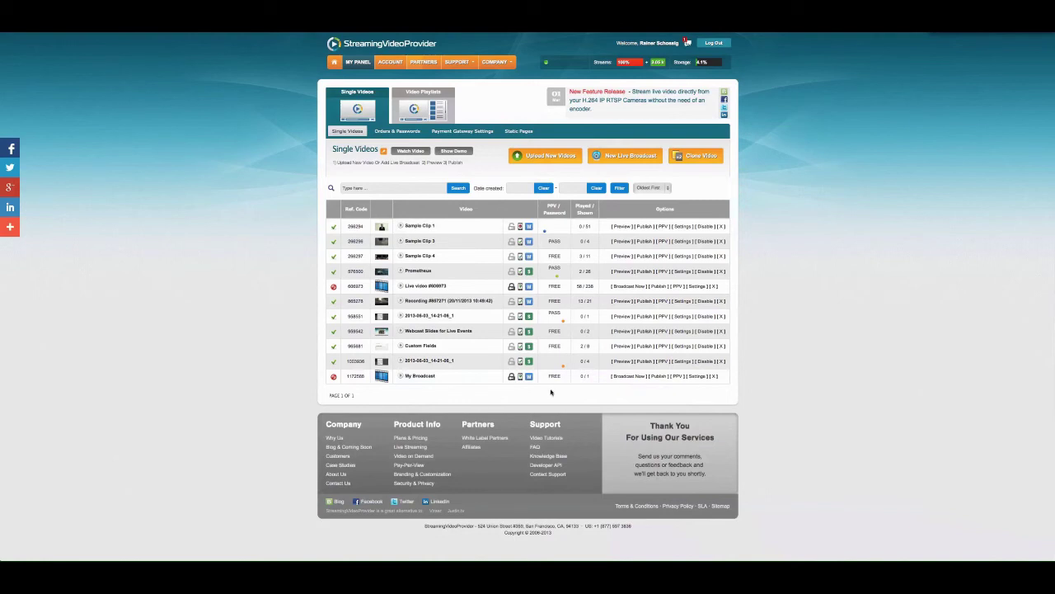
Step: Open Publish for My Broadcast and scroll through its embed code and player preview
{"action": "left_click", "coordinate": [657, 377]}
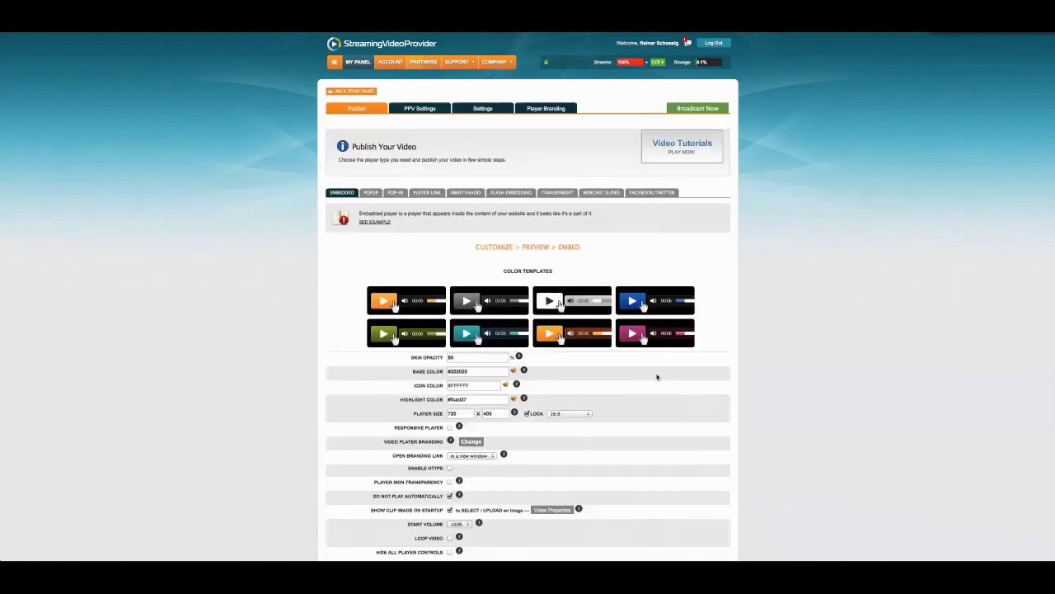
{"action": "scroll", "coordinate": [358, 108], "scroll_direction": "down", "scroll_amount": 3}
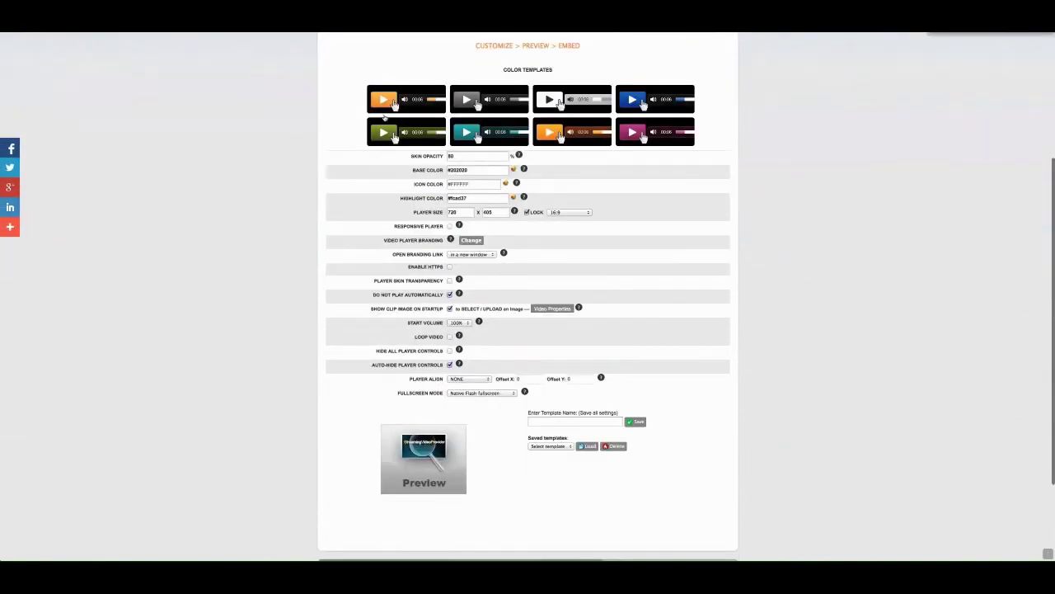
{"action": "scroll", "coordinate": [371, 116], "scroll_direction": "up", "scroll_amount": 2}
{"action": "scroll", "coordinate": [391, 134], "scroll_direction": "down", "scroll_amount": 5}
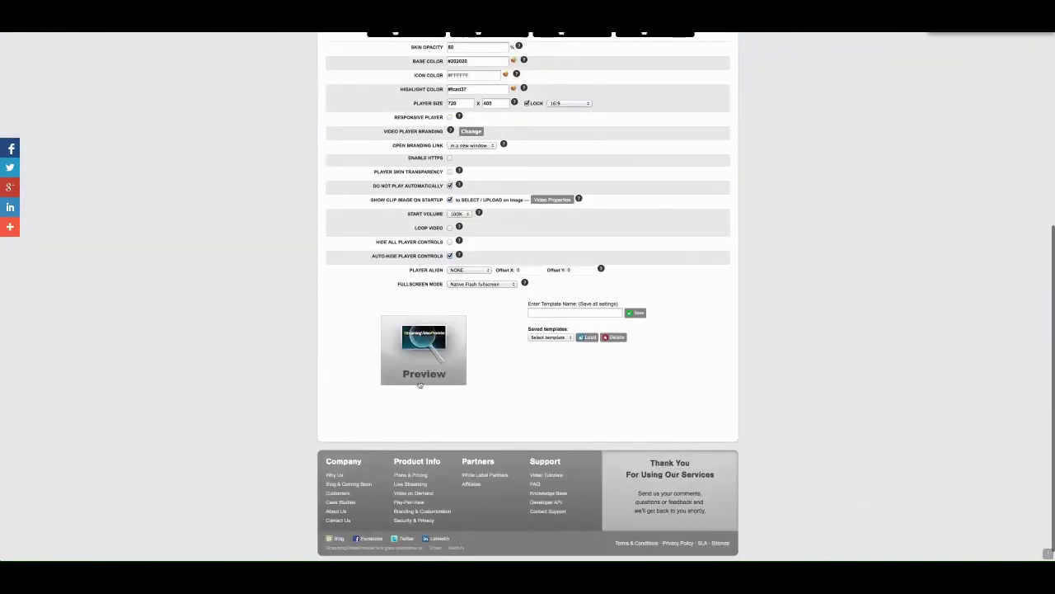
{"action": "scroll", "coordinate": [420, 384], "scroll_direction": "up", "scroll_amount": 5}
{"action": "scroll", "coordinate": [417, 380], "scroll_direction": "down", "scroll_amount": 5}
{"action": "scroll", "coordinate": [481, 306], "scroll_direction": "up", "scroll_amount": 1}
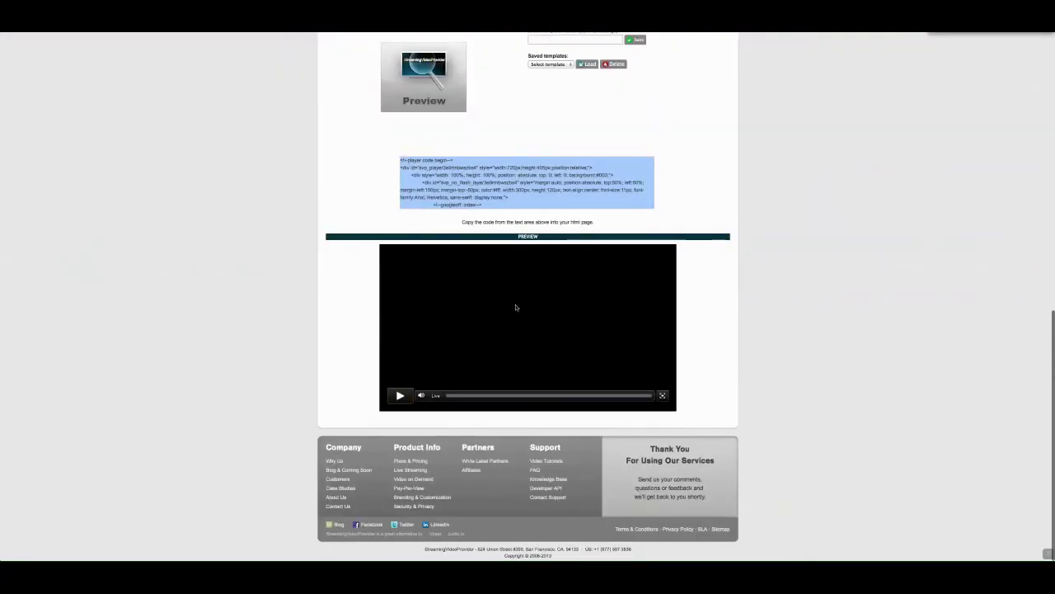
{"action": "scroll", "coordinate": [462, 217], "scroll_direction": "up", "scroll_amount": 3}
{"action": "scroll", "coordinate": [388, 179], "scroll_direction": "up", "scroll_amount": 2}
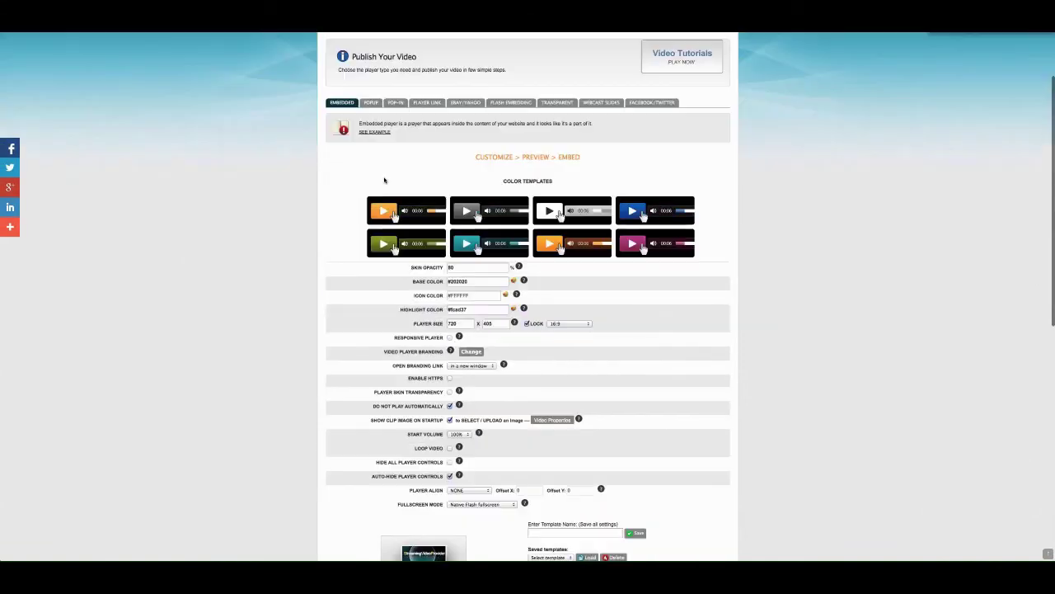